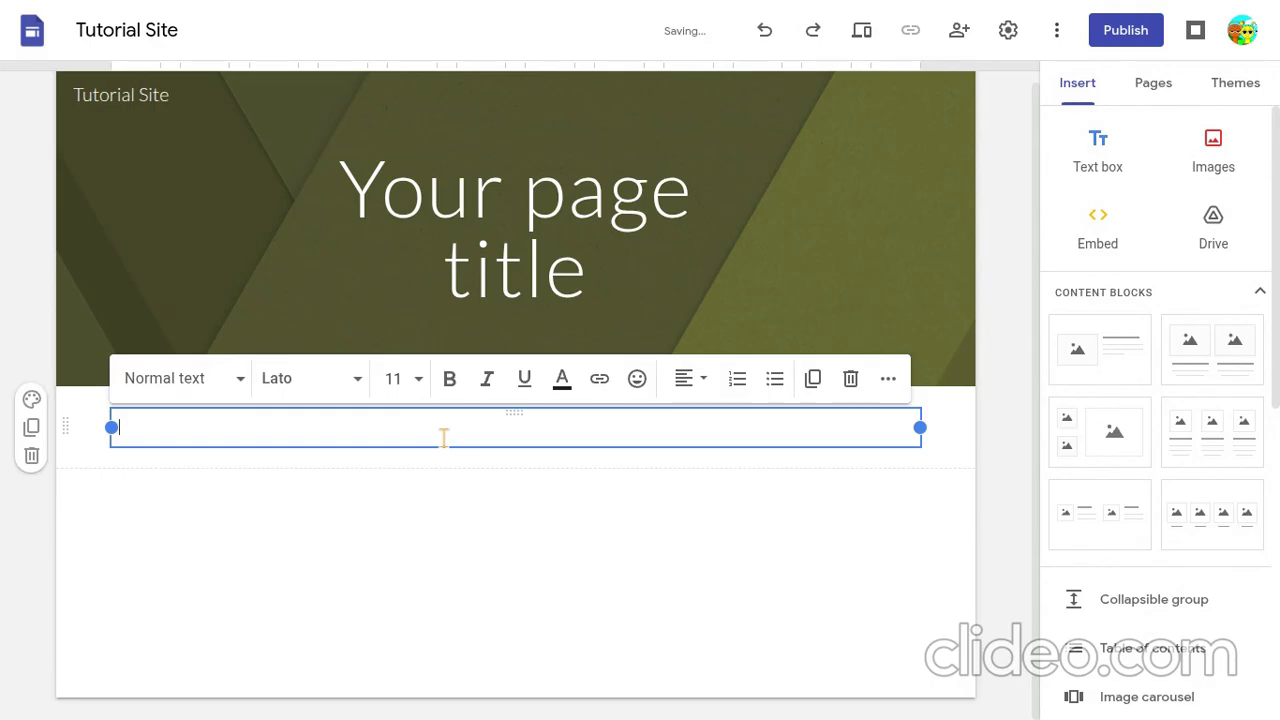
- Enter "Dogs" in the empty text box below the page header and apply the Heading style to it
text(Dogs)
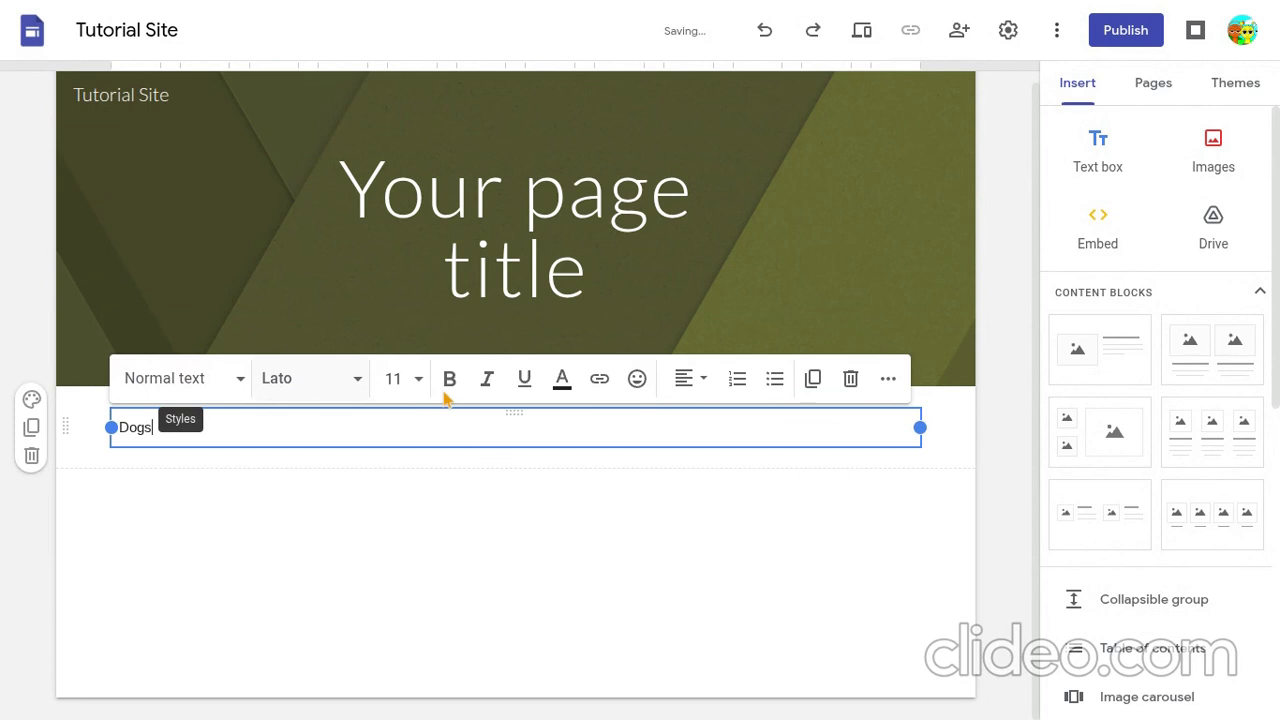
key(Return)
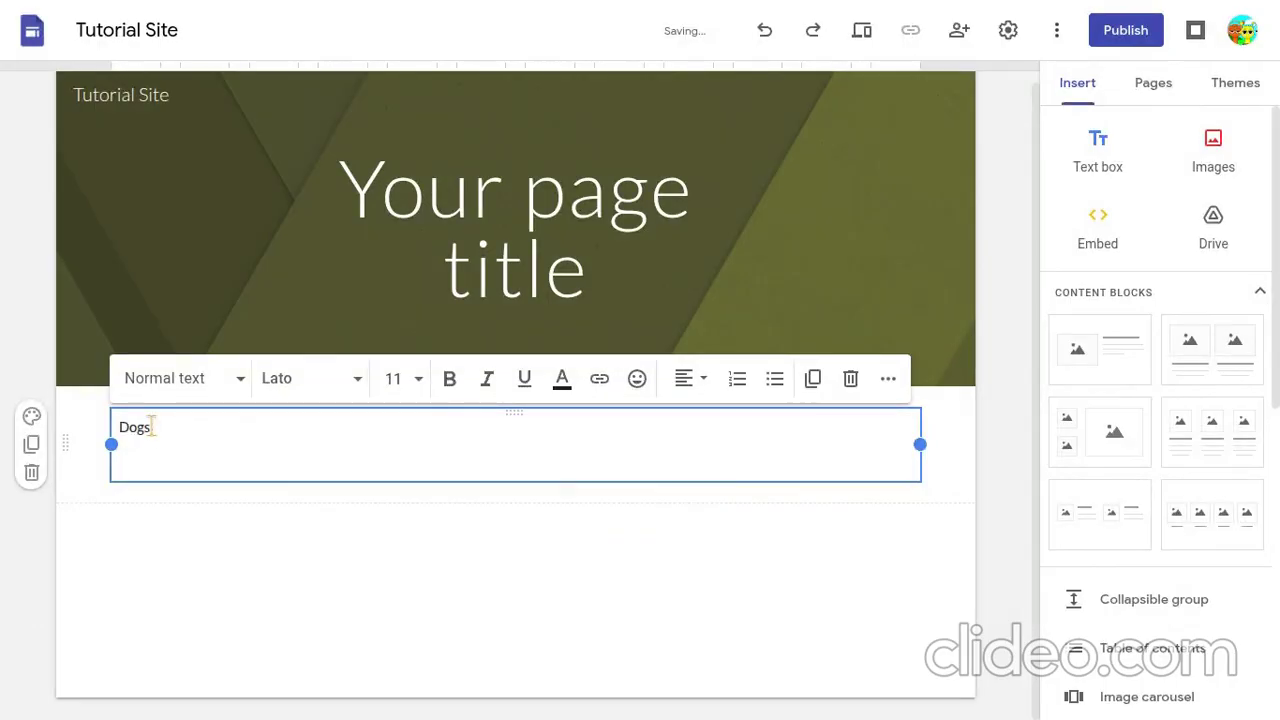
key(BackSpace)
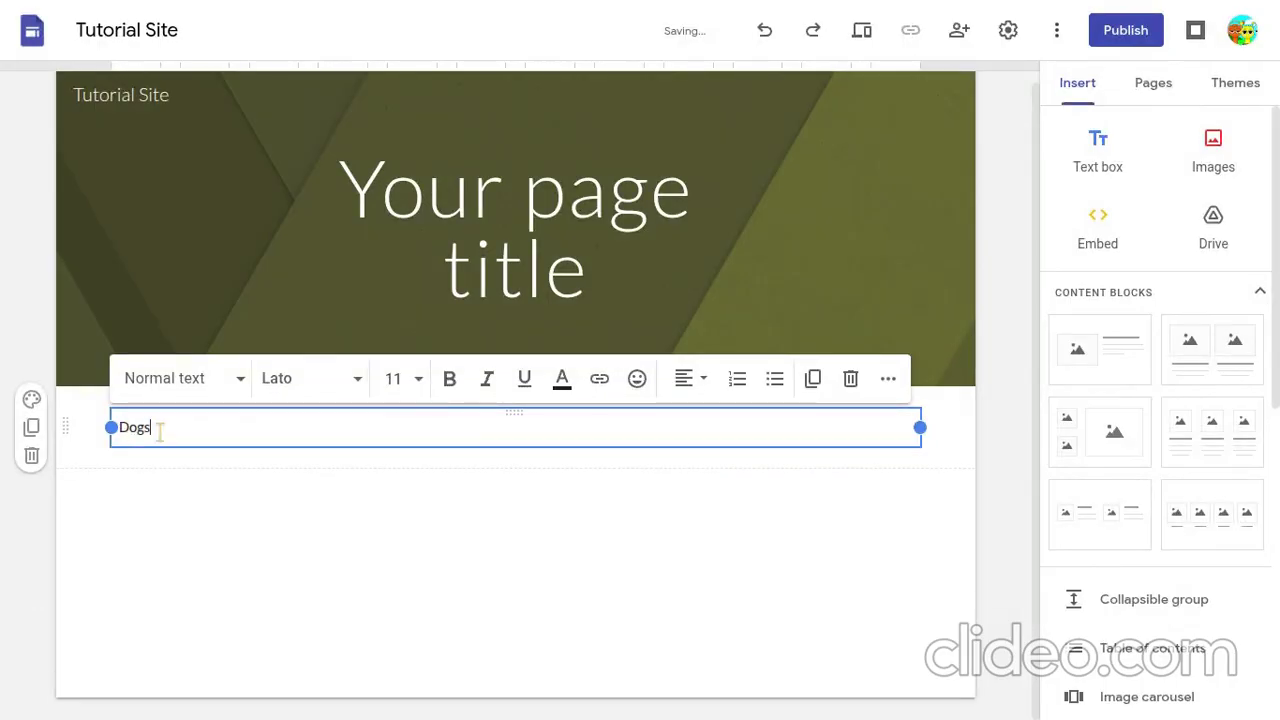
drag(158, 428, 73, 441)
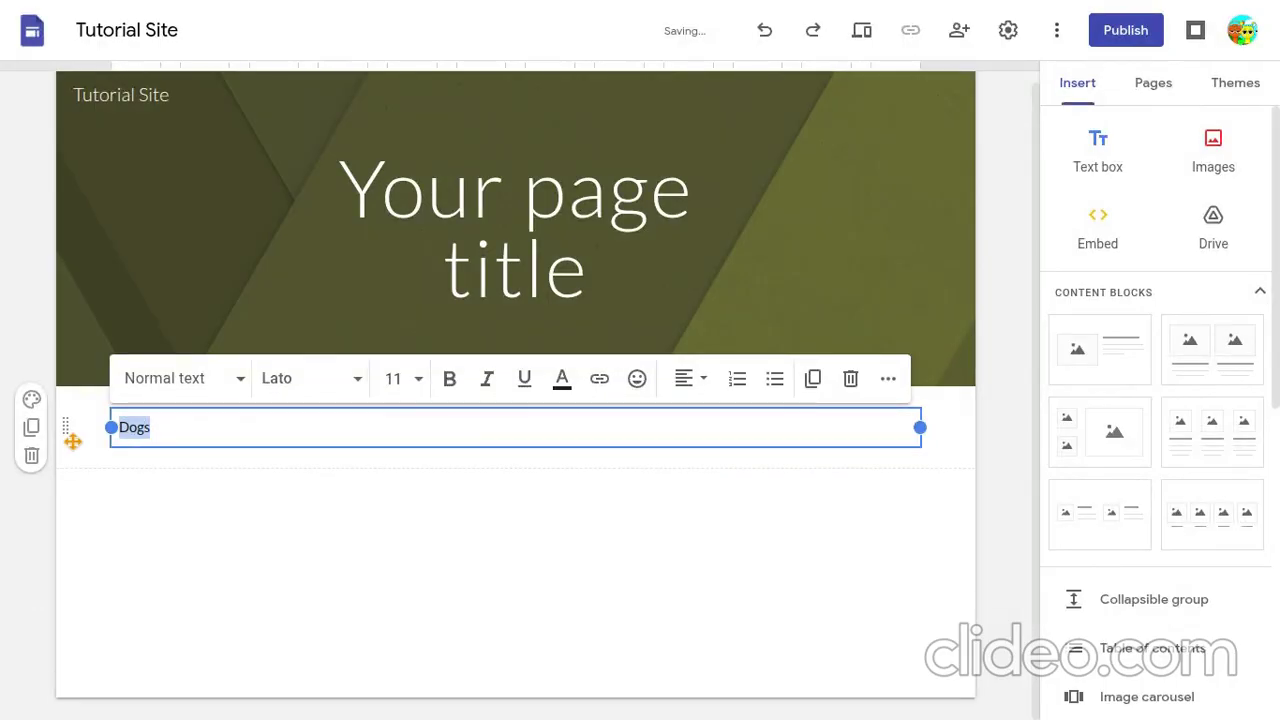
click(229, 380)
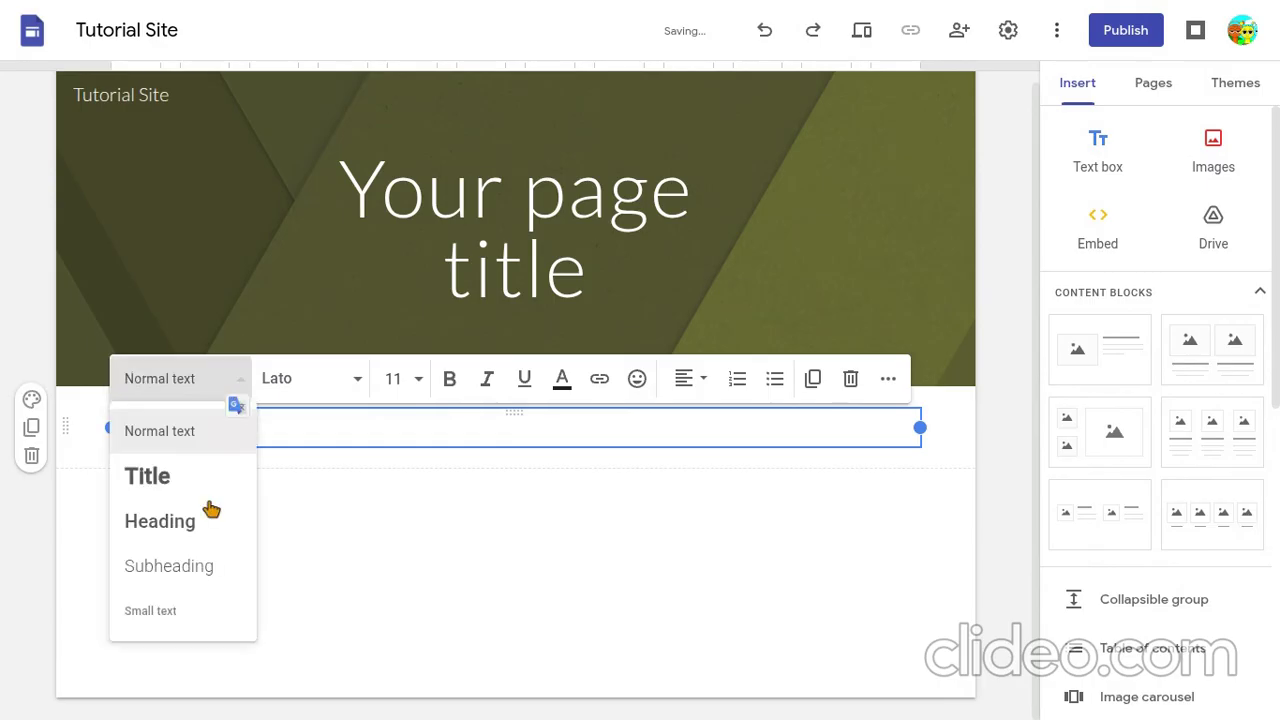
click(157, 525)
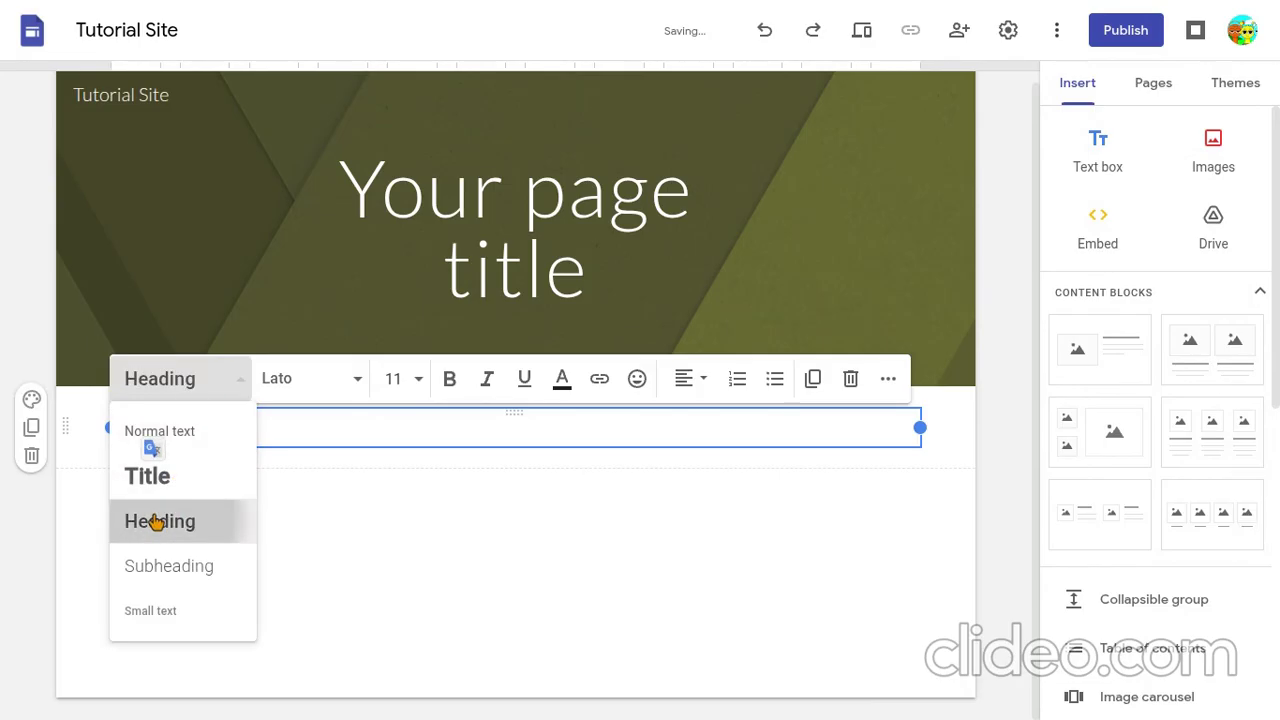
click(236, 427)
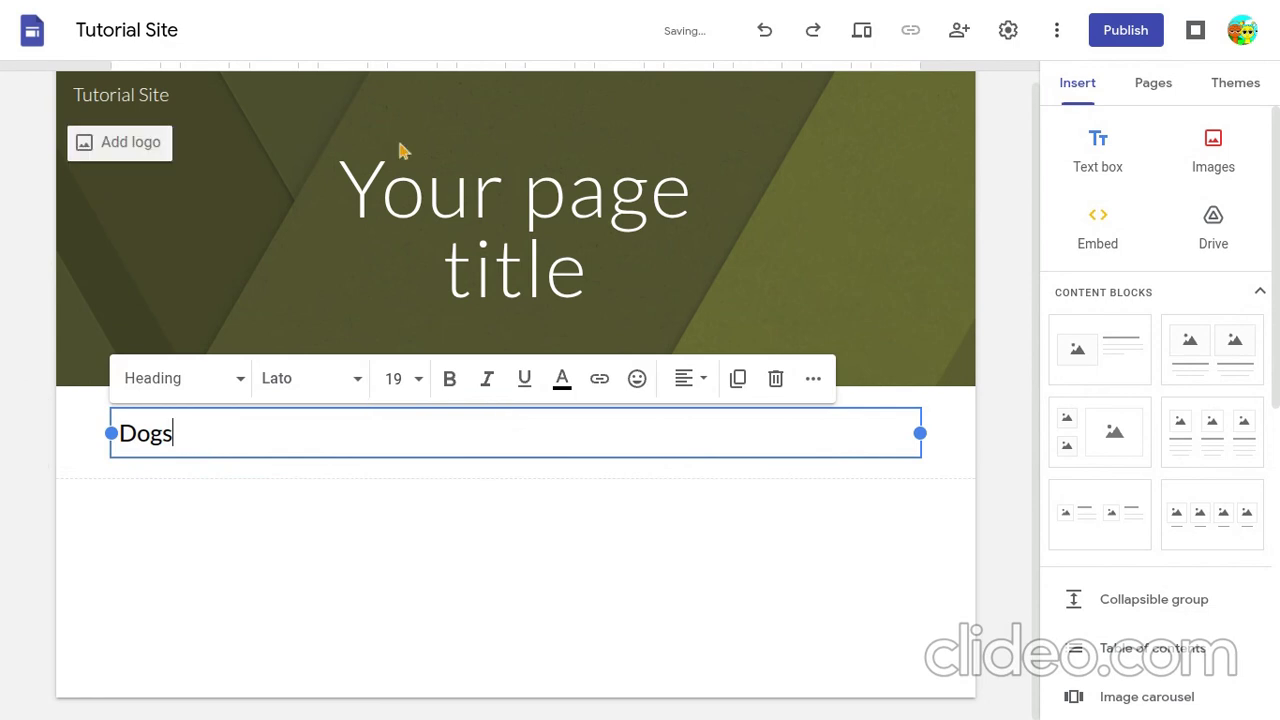
- Replace the "Dogs" heading with "The Earth" and start a new line of normal text beneath it
drag(191, 428, 100, 455)
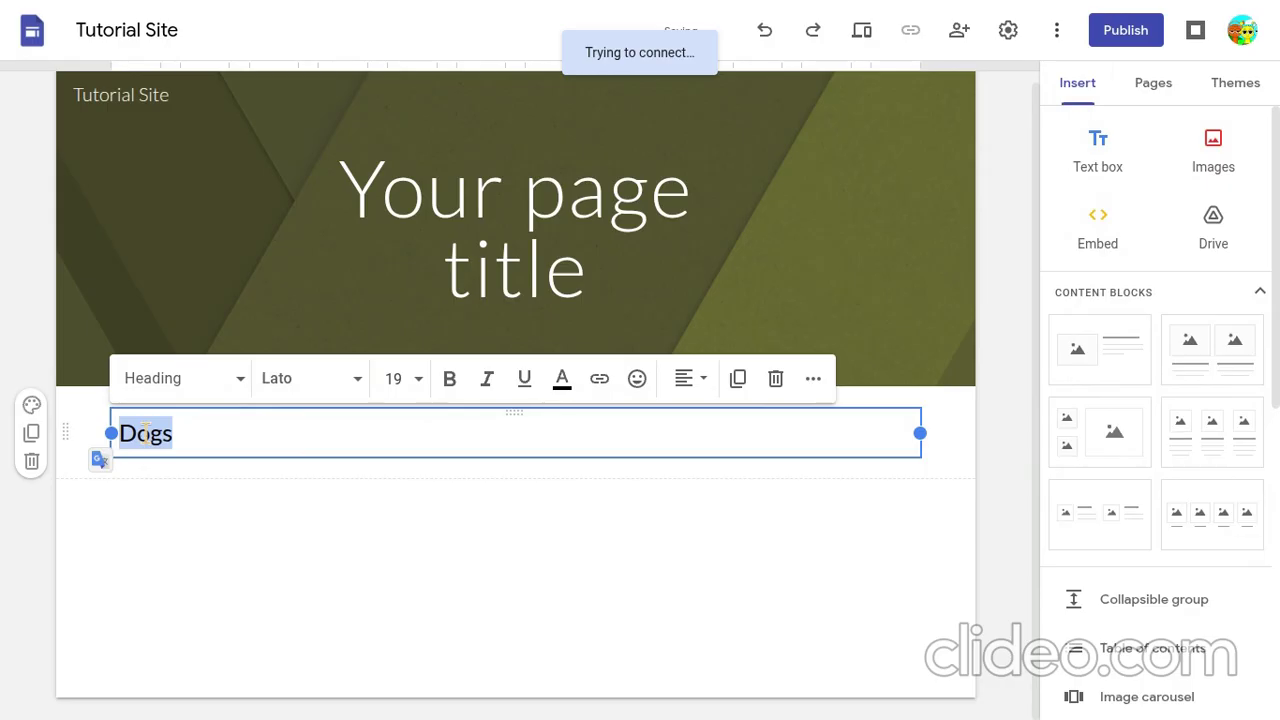
key(BackSpace)
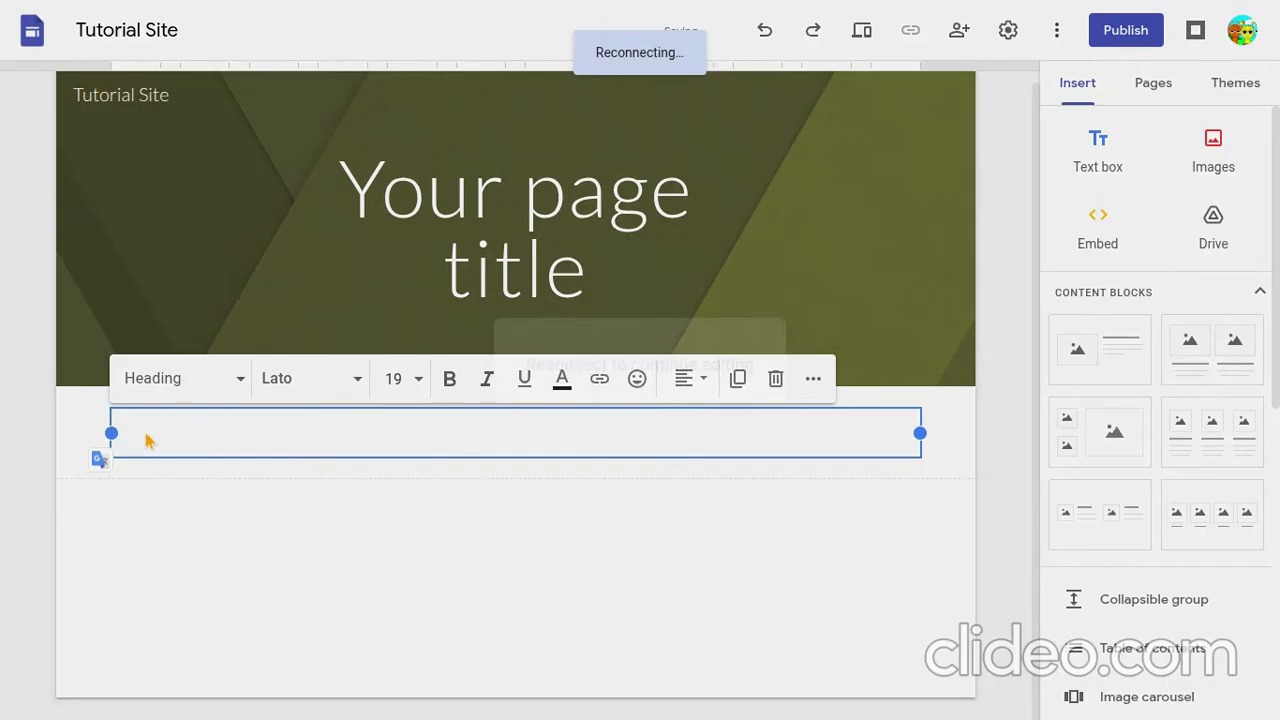
text(The Eat)
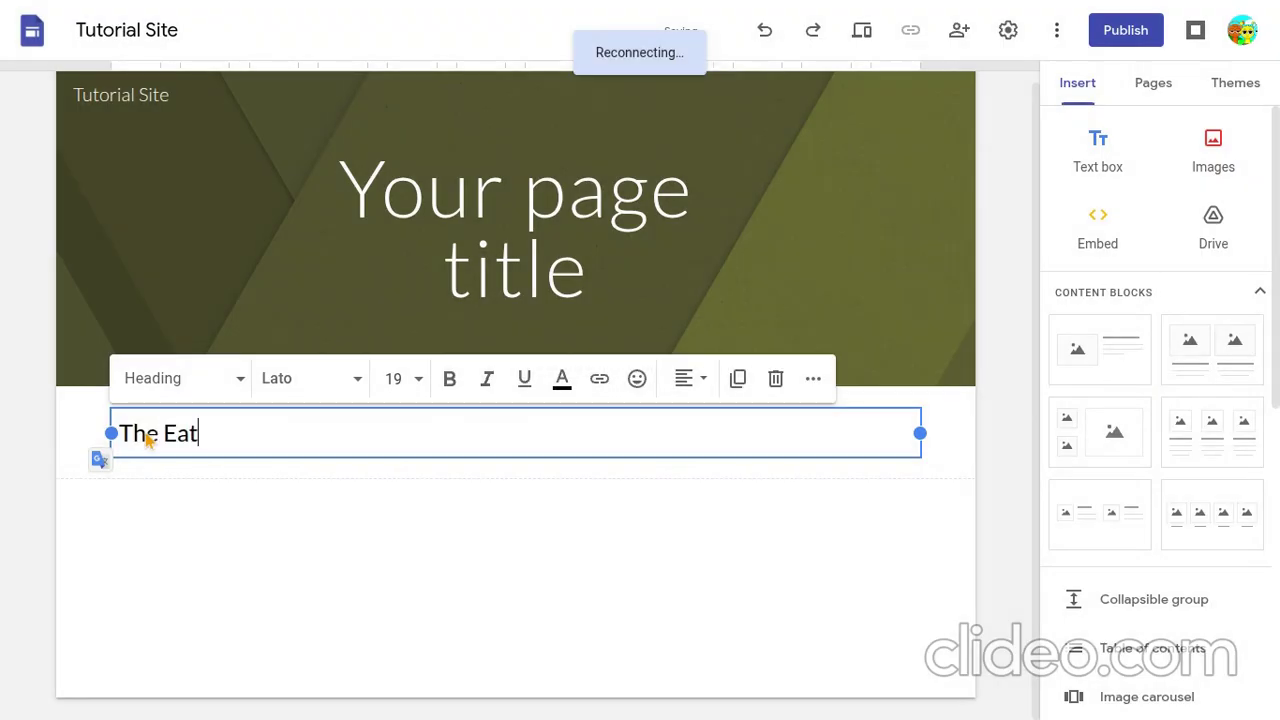
key(BackSpace)
text(rth)
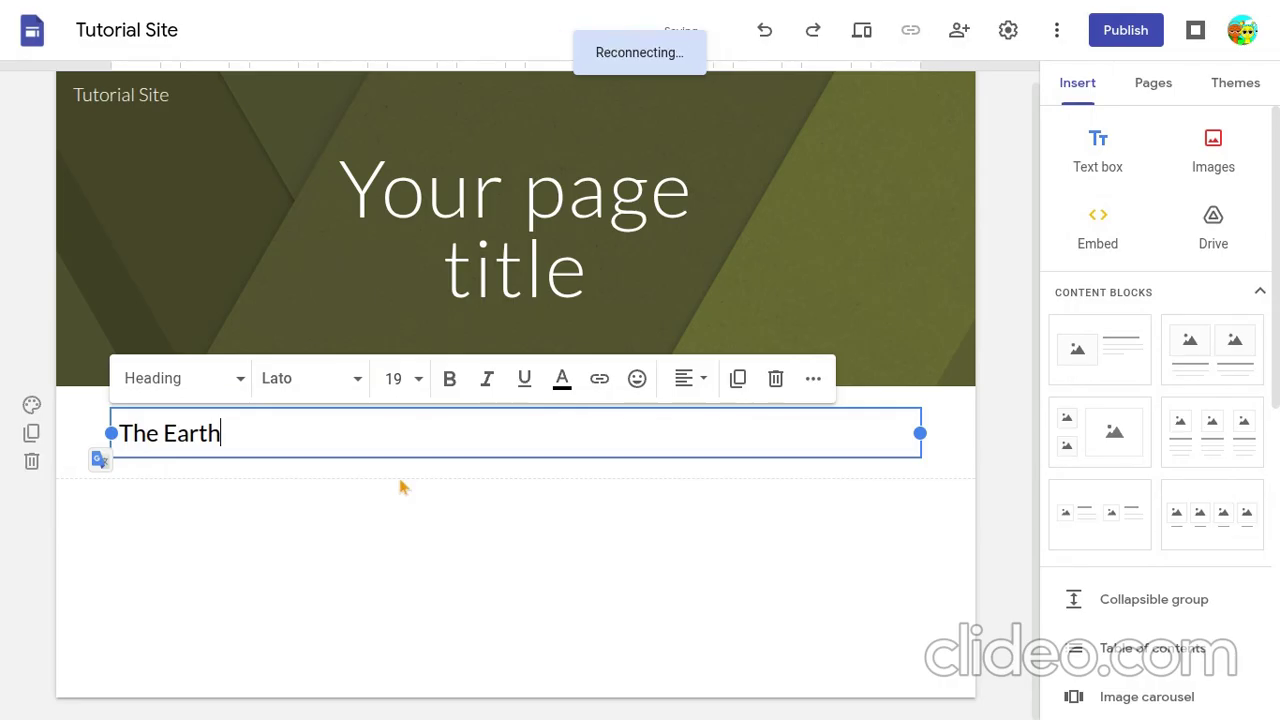
key(Return)
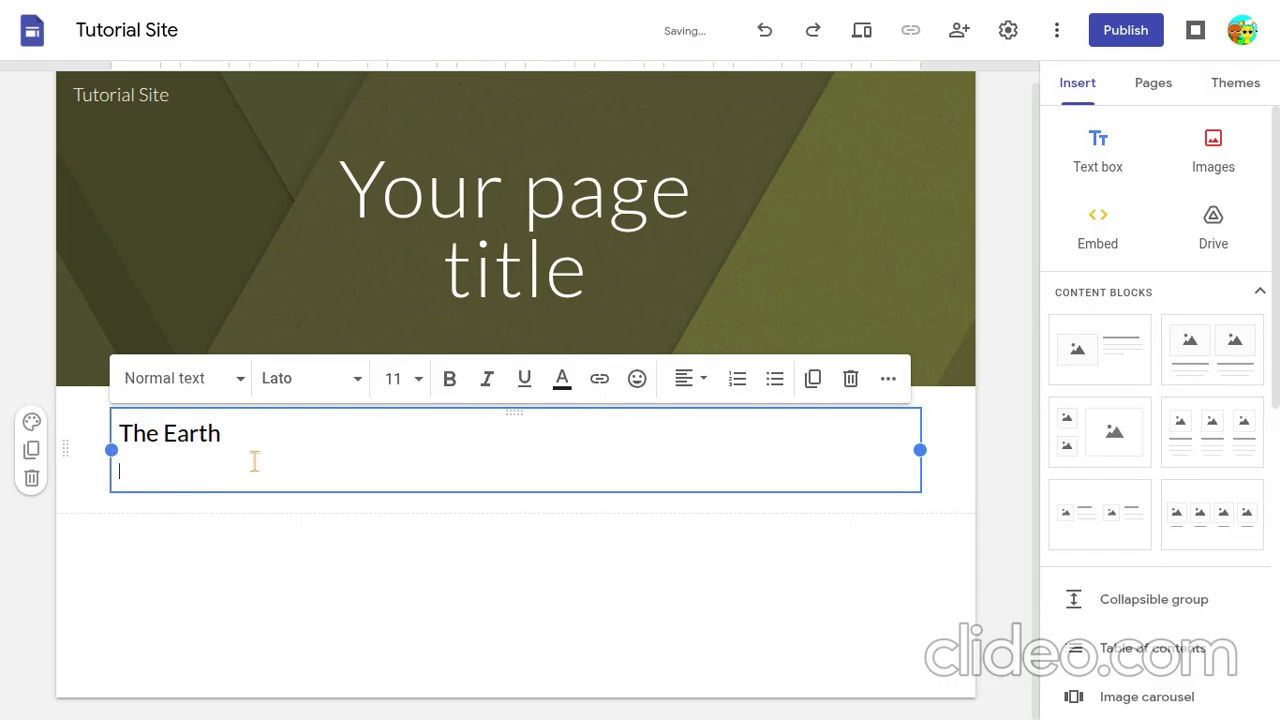
text(The earthThe)
key(BackSpace)
key(BackSpace)
key(BackSpace)
key(BackSpace)
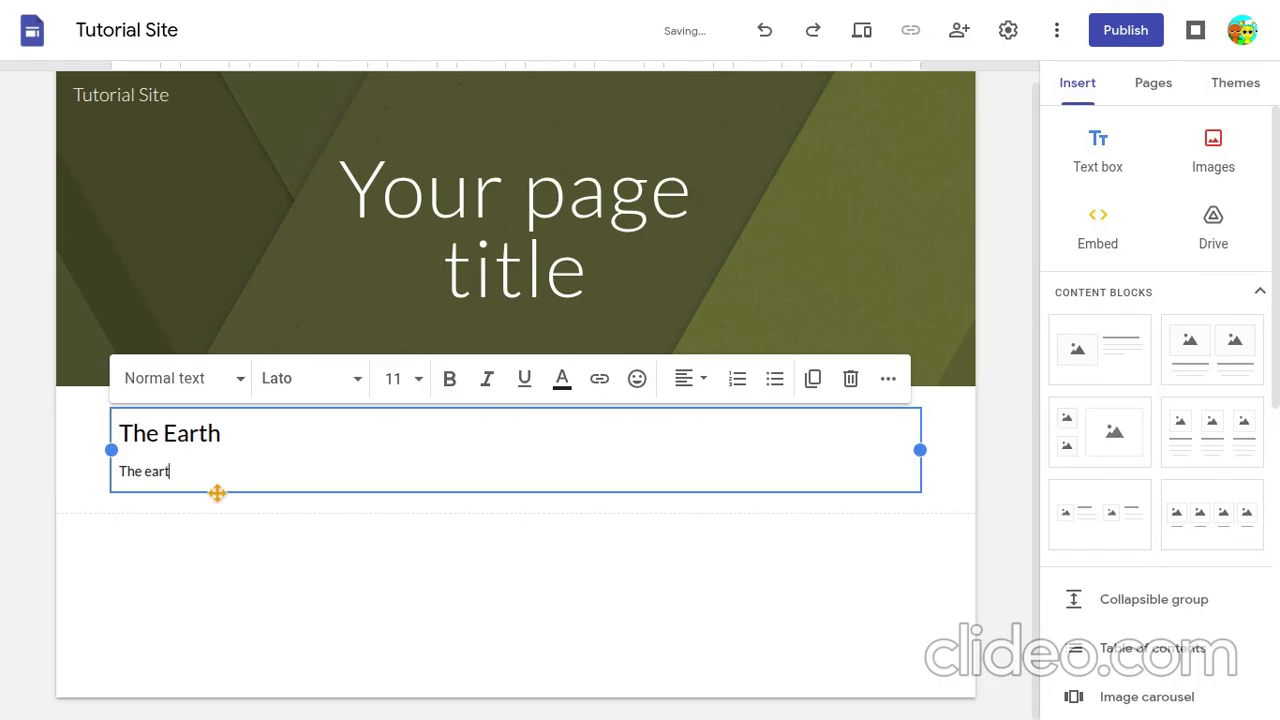
- Replace the partial text under the heading with "The Earth is the planet that we live on."
drag(171, 472, 106, 462)
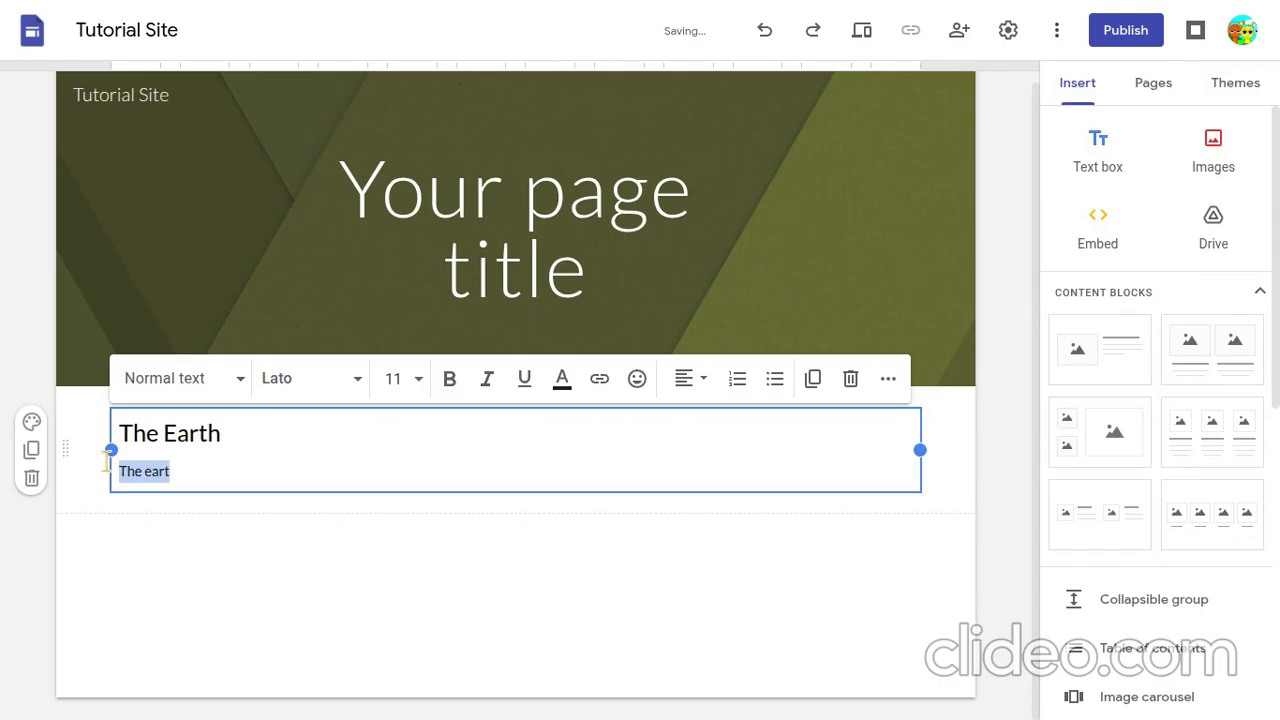
text(The Earth is the)
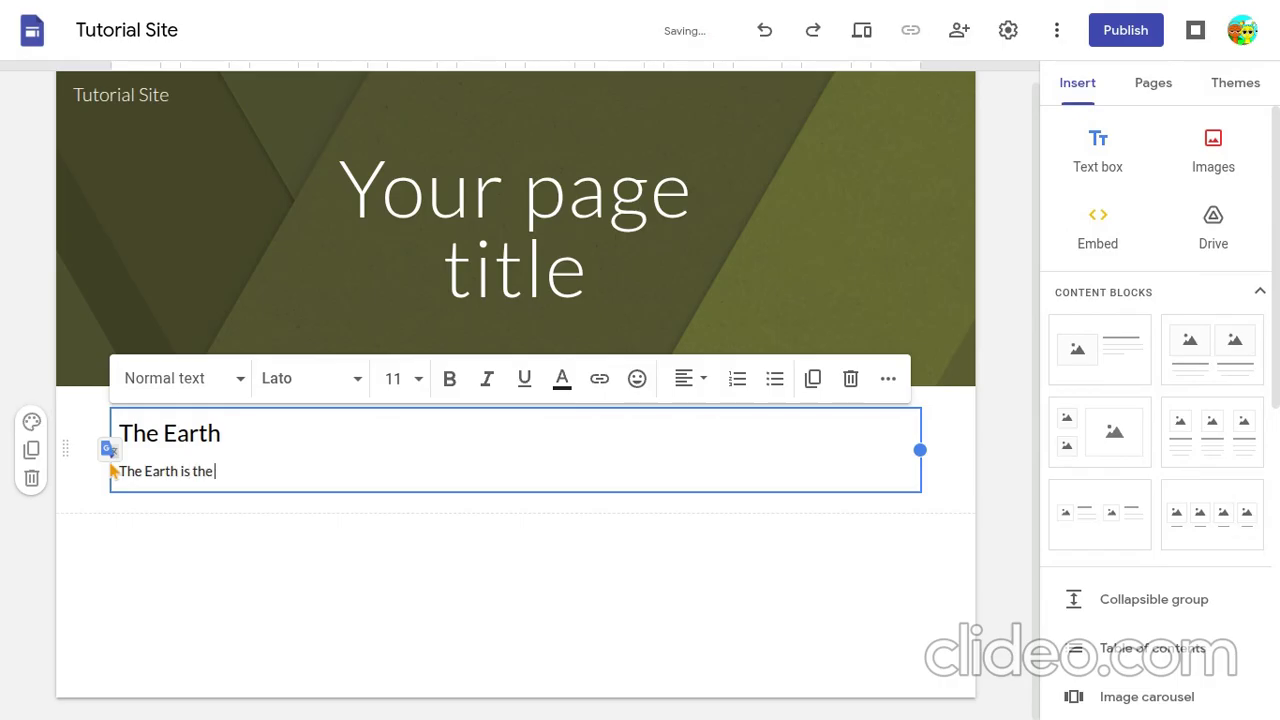
text( planet)
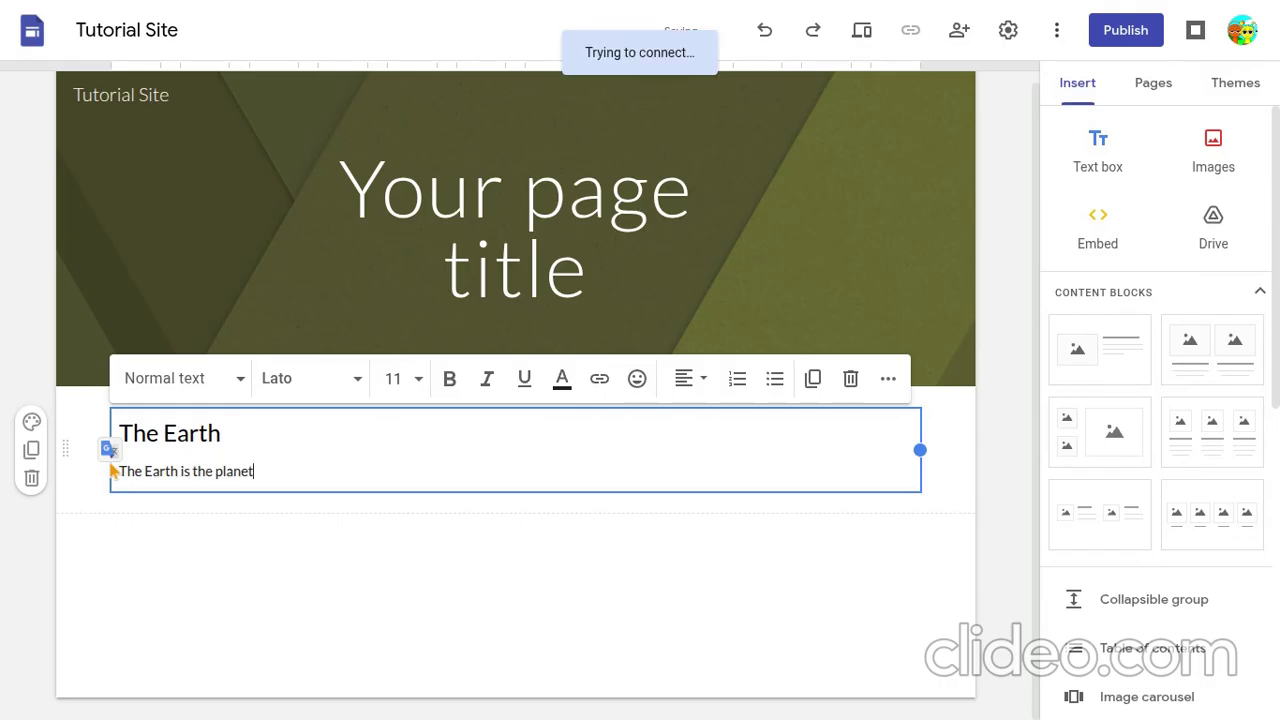
text( that we live )
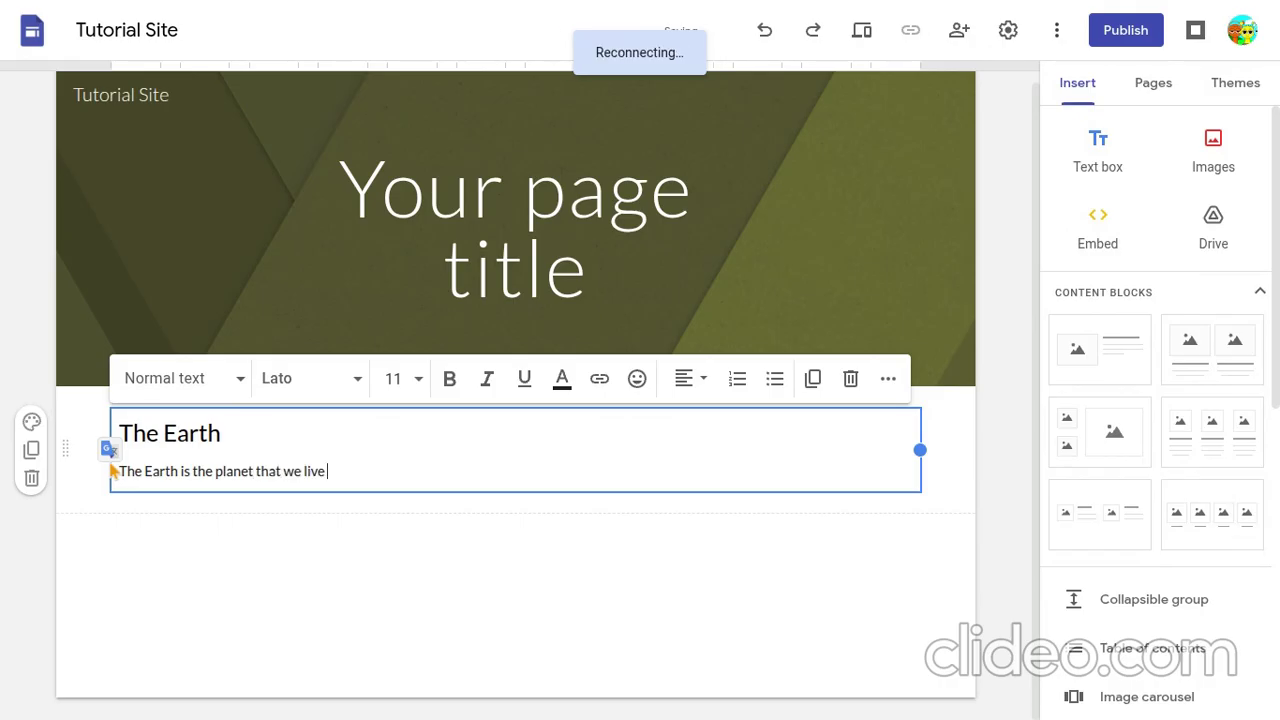
text(on.)
text( It is )
text(th)
text(e )
text(on)
text(ly)
text( plane)
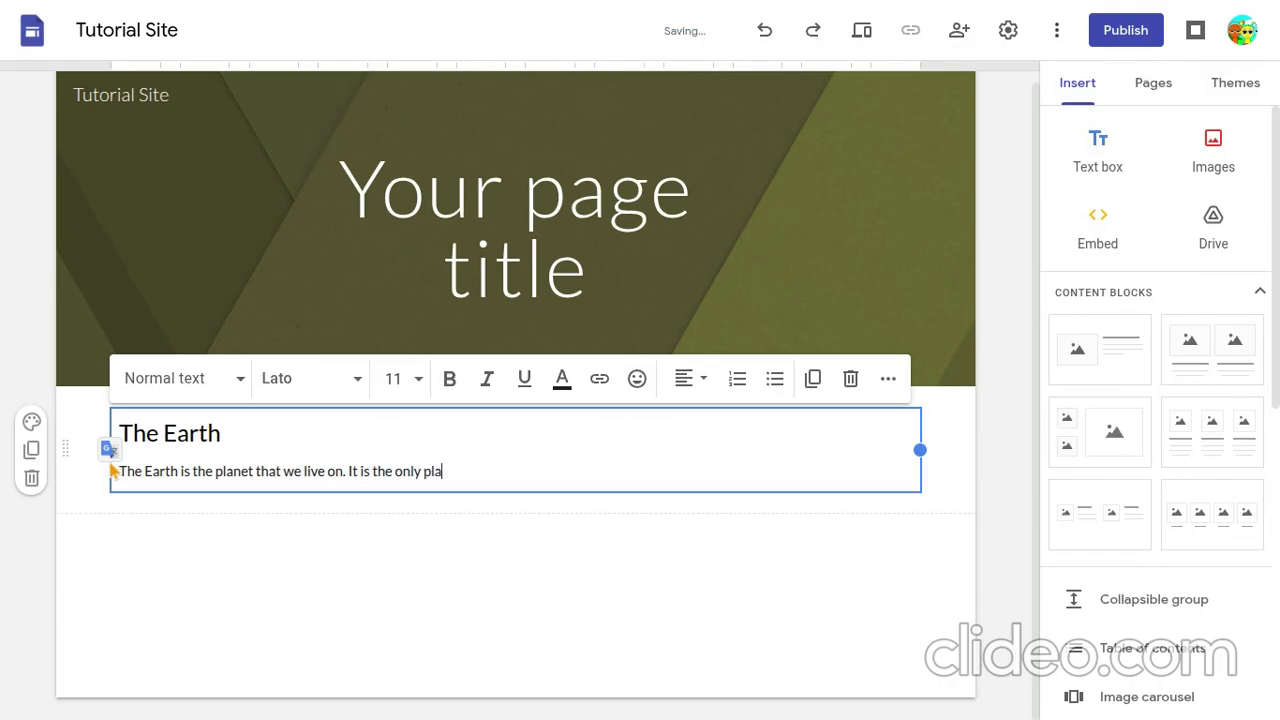
text(t in)
text( o)
text(ur solar)
text( sys)
text(tem with)
text( li)
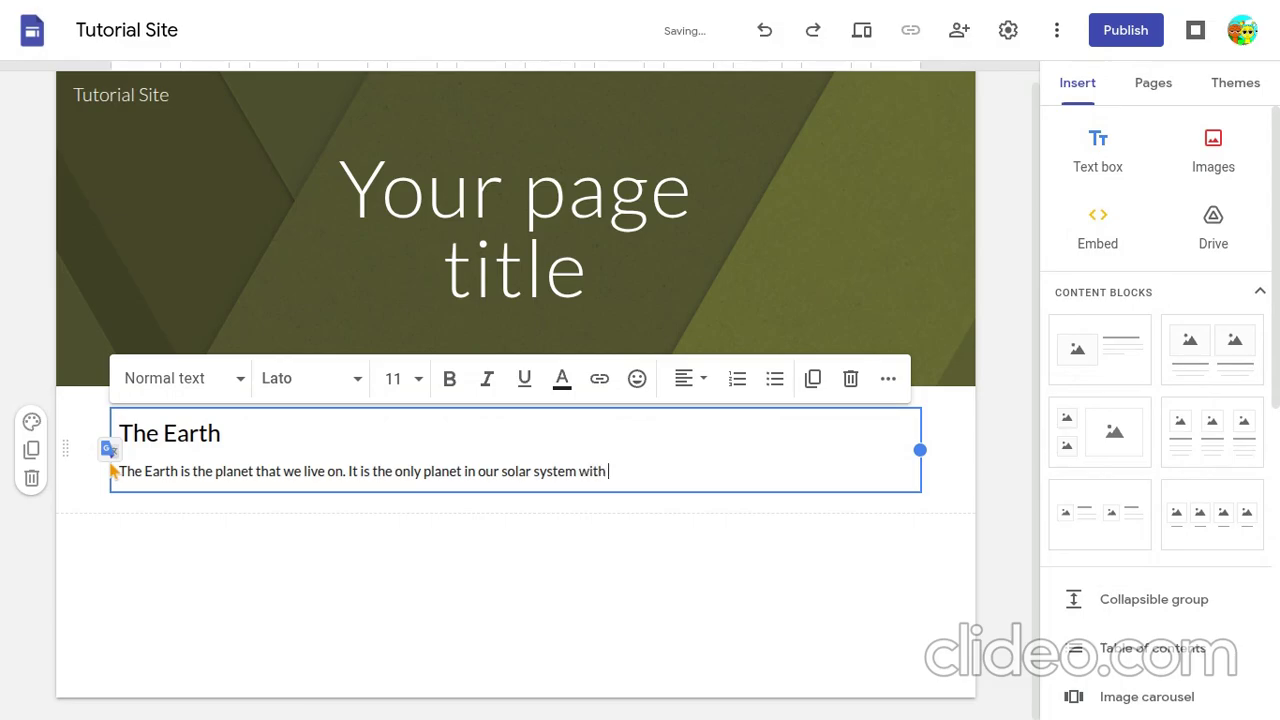
text(fe because it is in the Habitable)
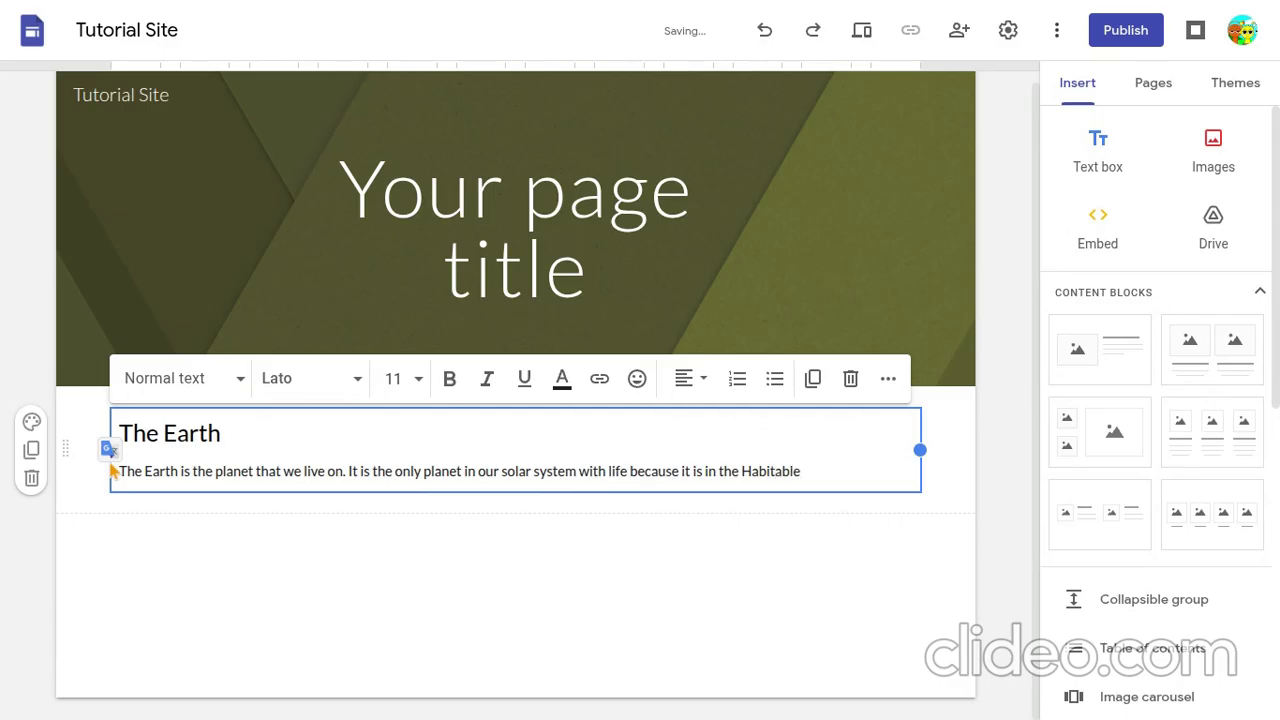
text( zone.)
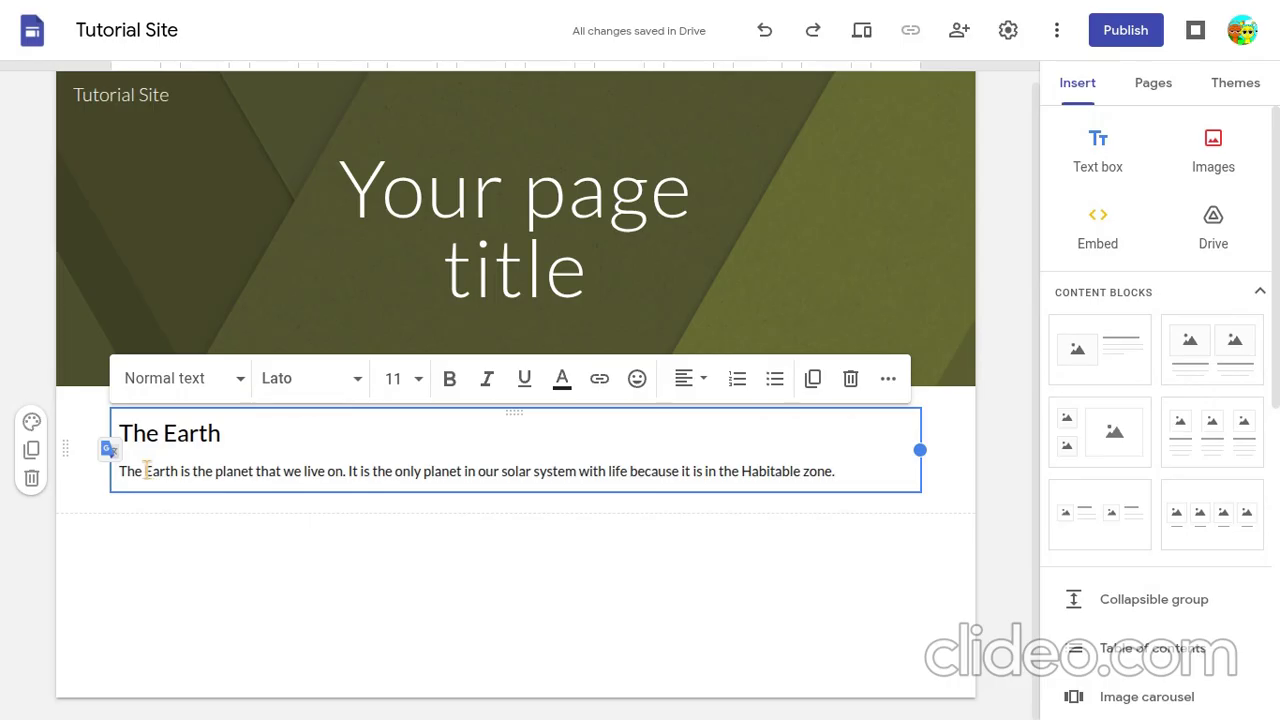
- In the paragraph, make the word "Earth" bold and the word "Habitable" italic
drag(146, 470, 178, 470)
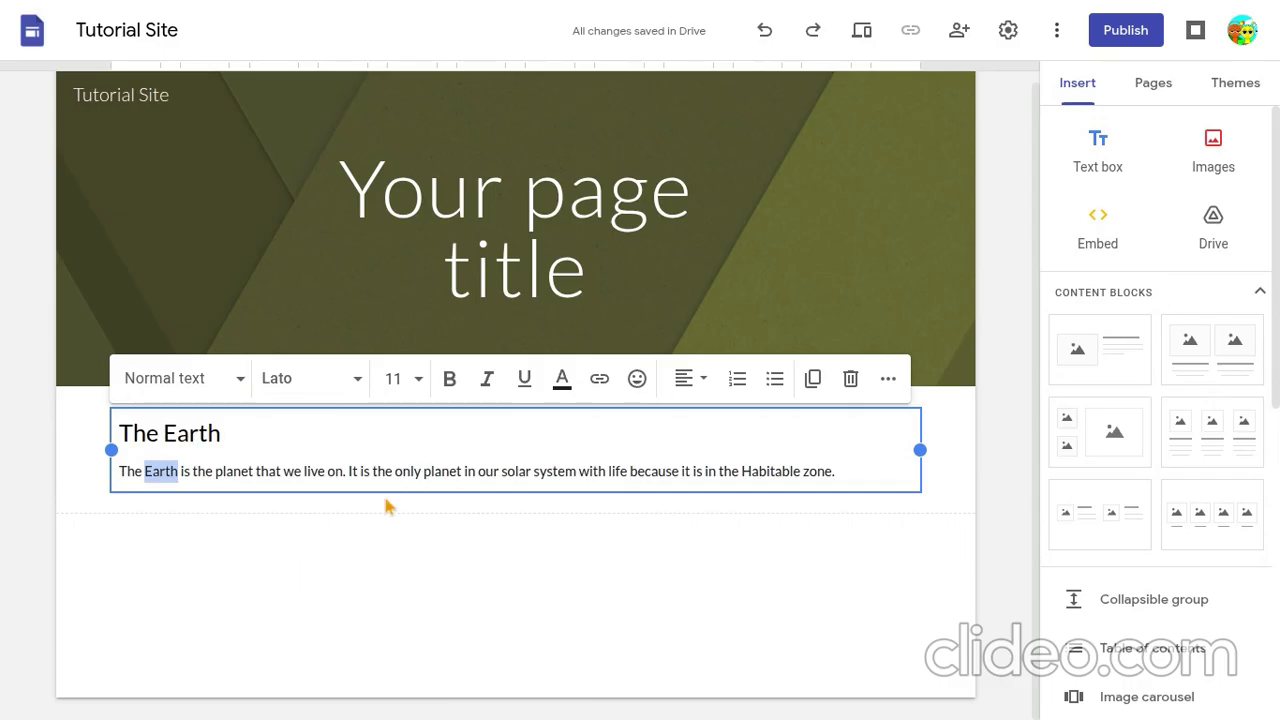
click(462, 387)
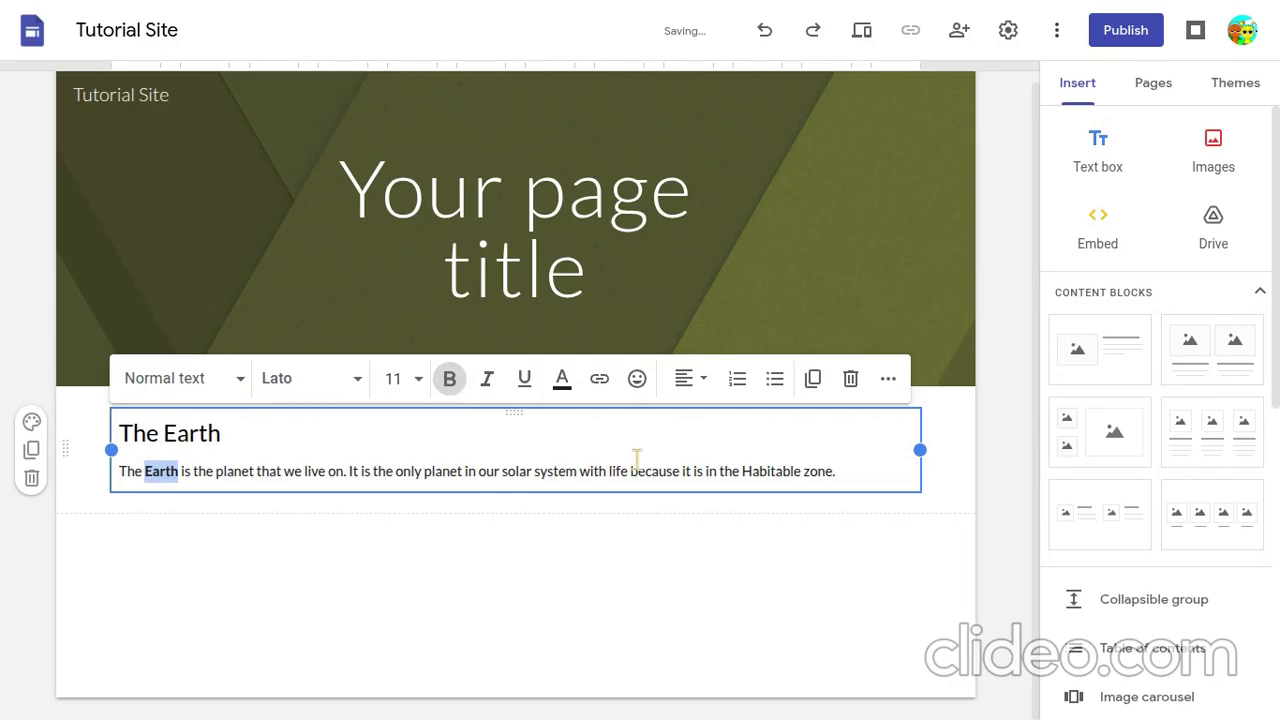
click(745, 471)
drag(745, 471, 802, 474)
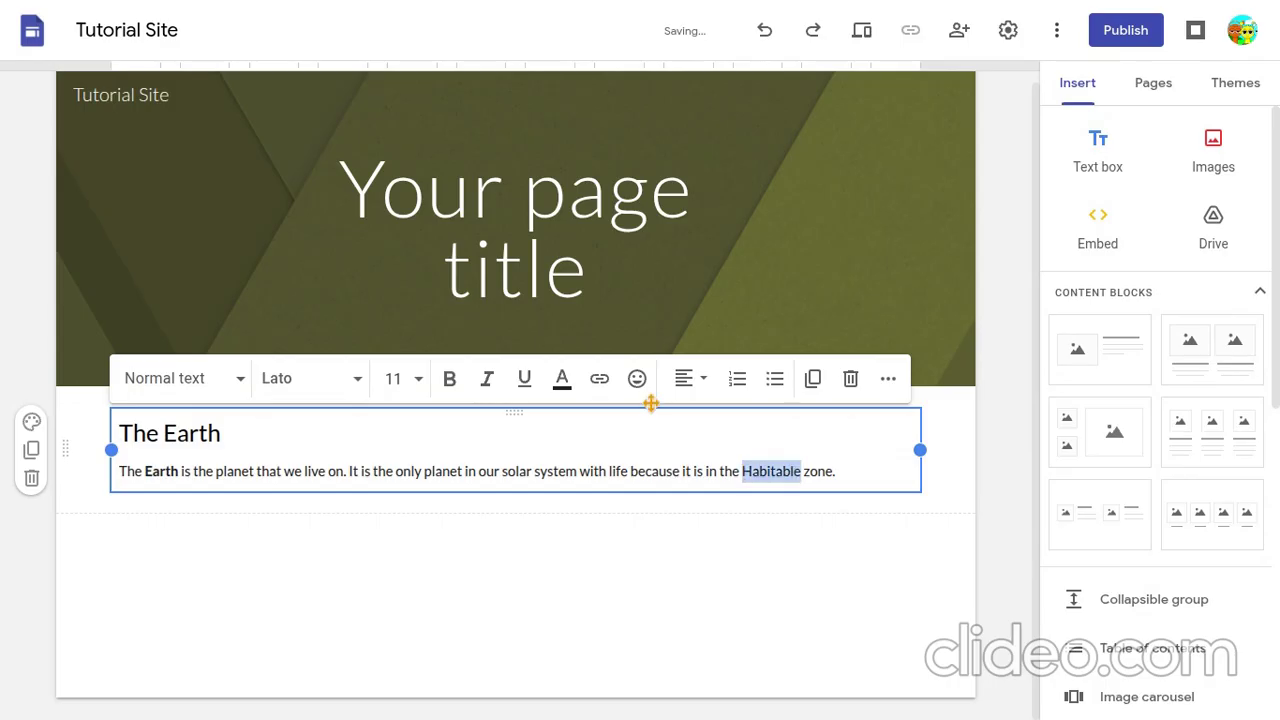
click(485, 388)
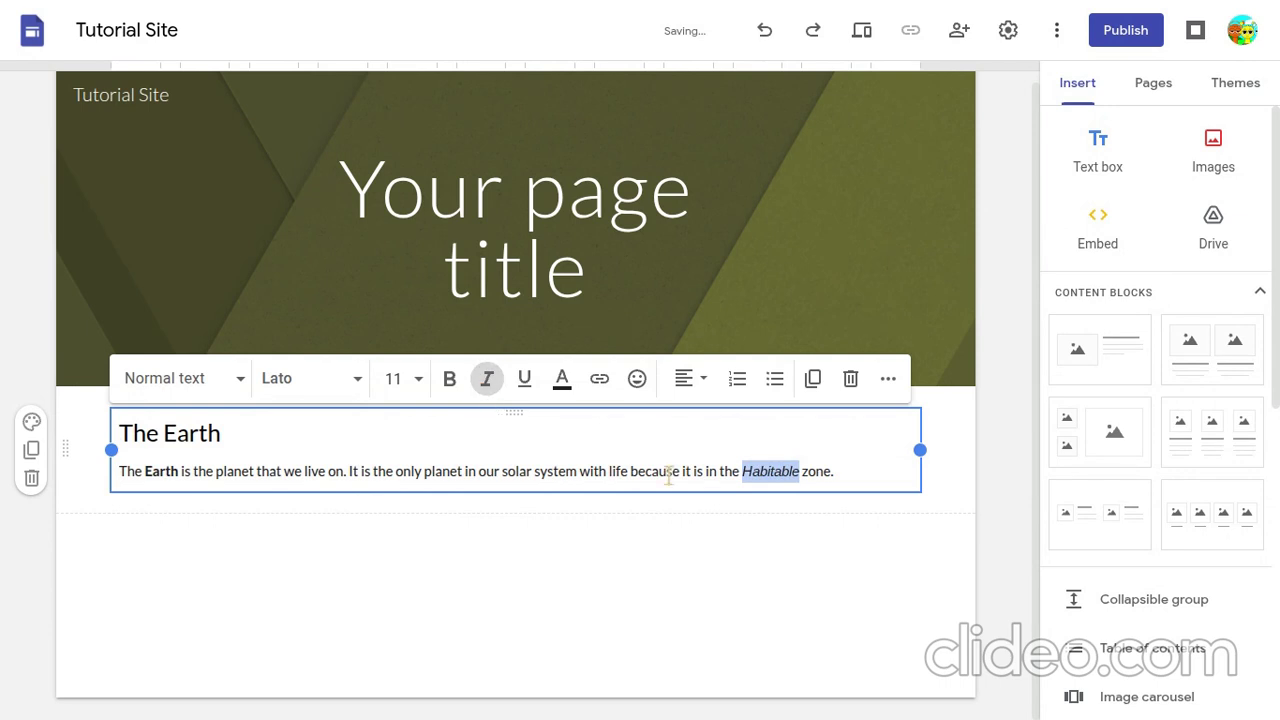
- Change the font of the whole text box, both heading and paragraph, to Galindo and deselect it
click(843, 470)
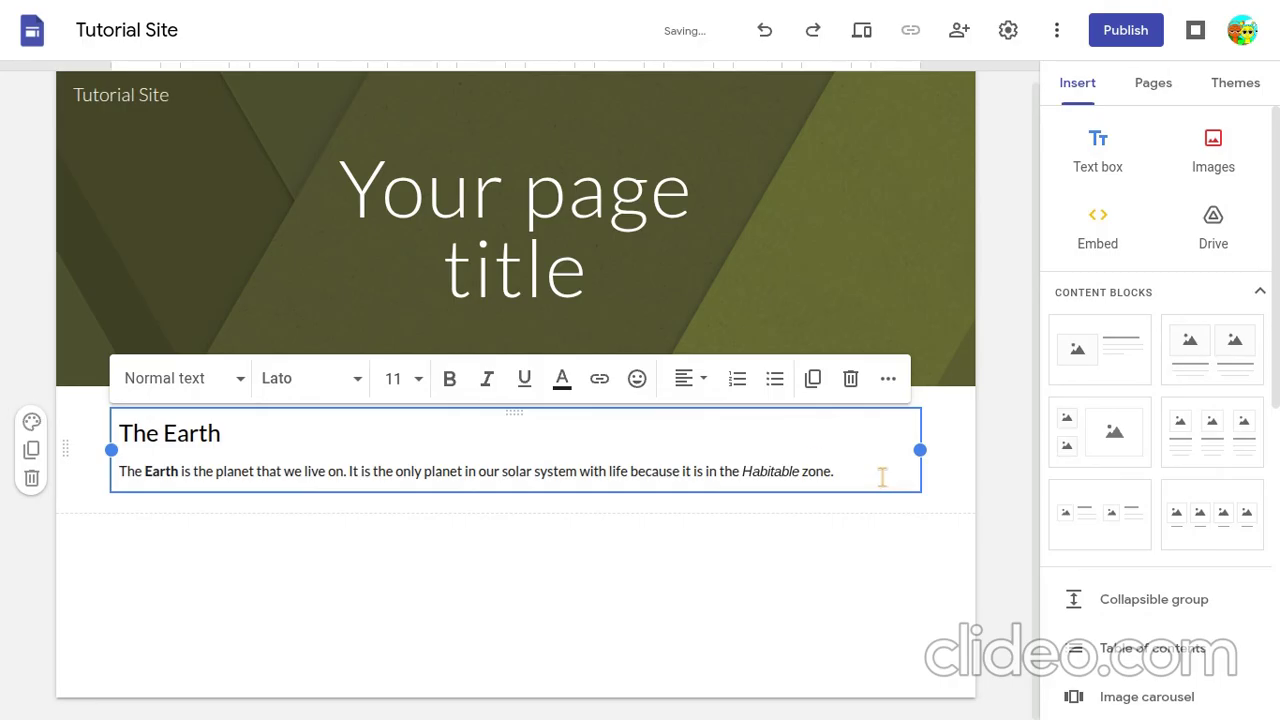
key(shift+Home)
key(shift+Up)
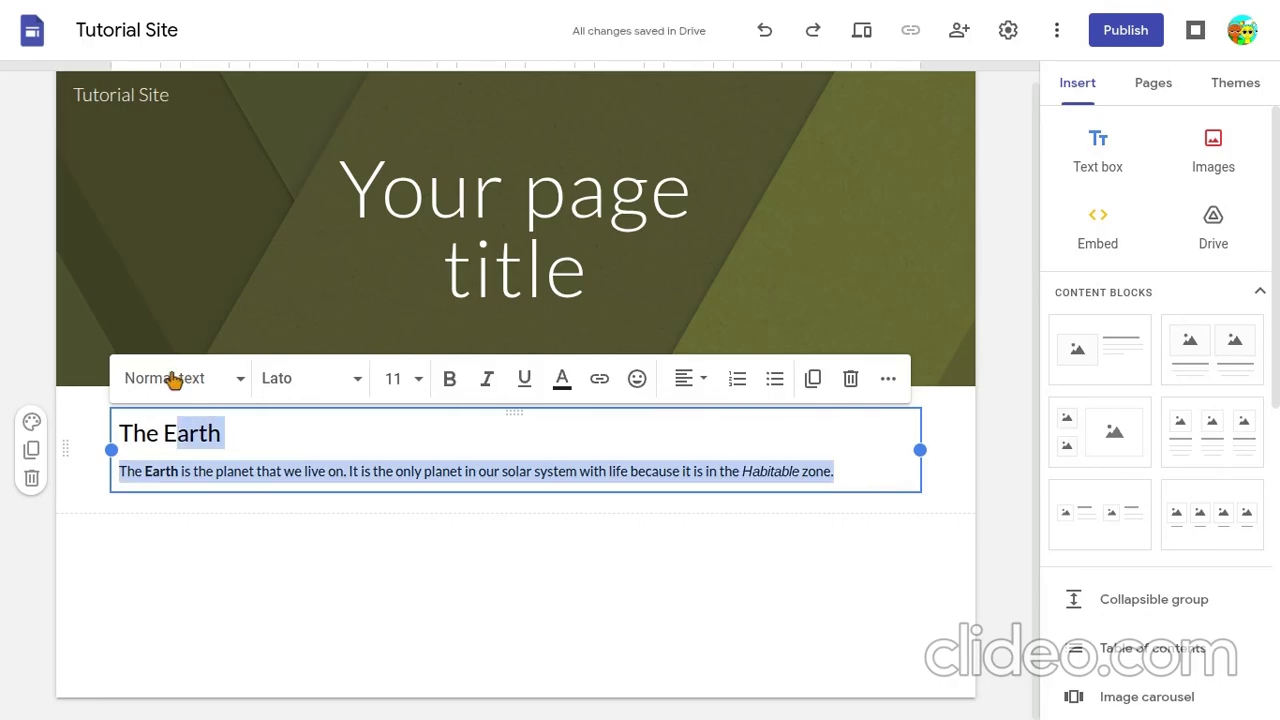
key(shift+Home)
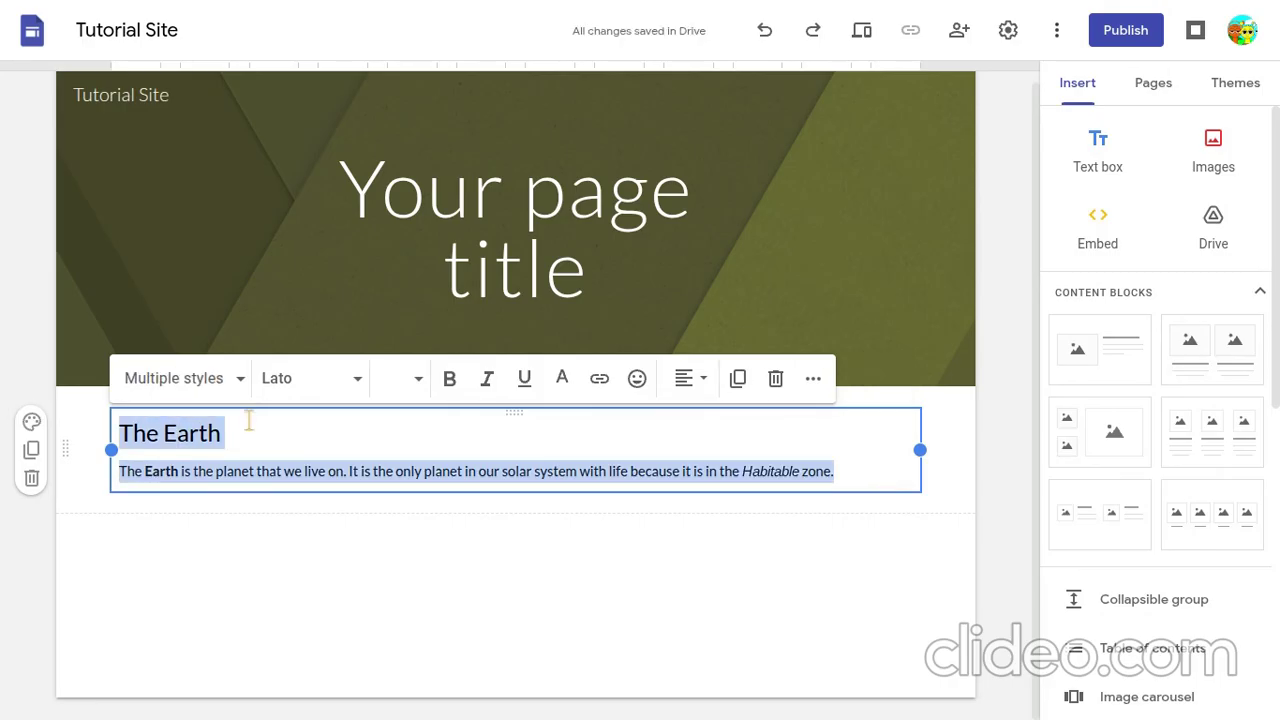
click(287, 382)
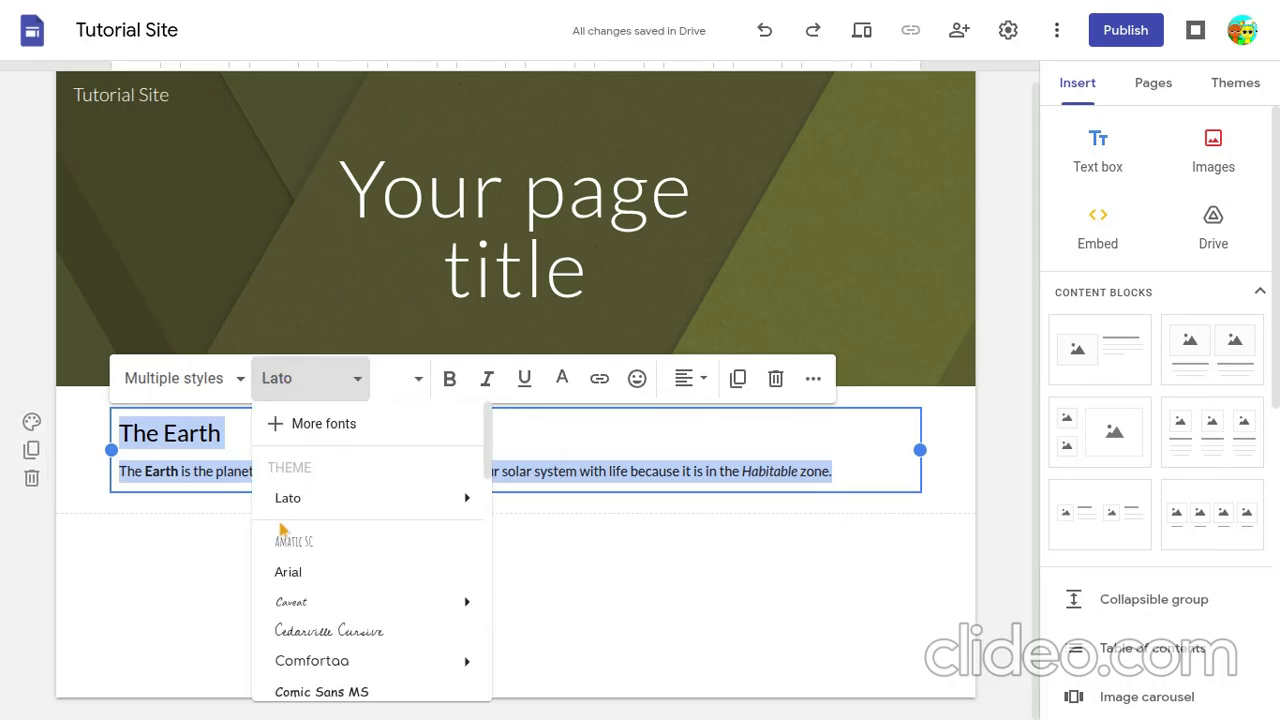
scroll(282, 529, down, 3)
scroll(282, 530, down, 2)
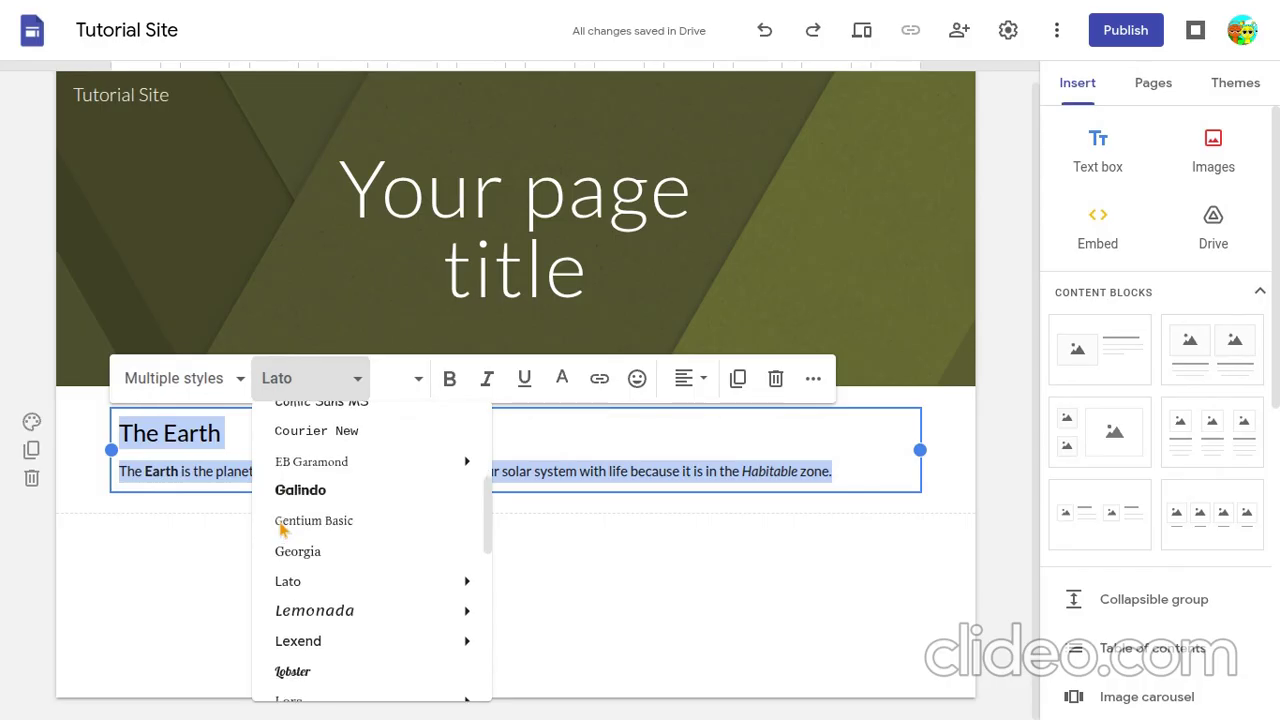
scroll(282, 530, down, 2)
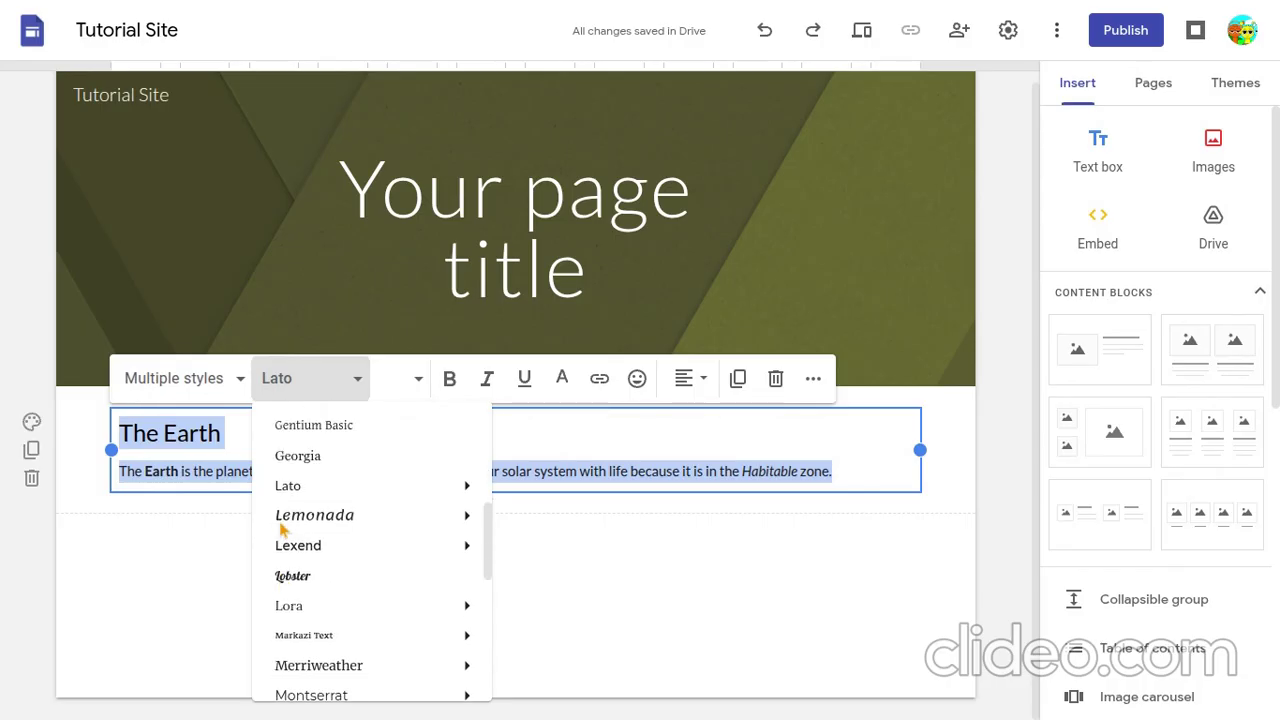
scroll(282, 530, up, 5)
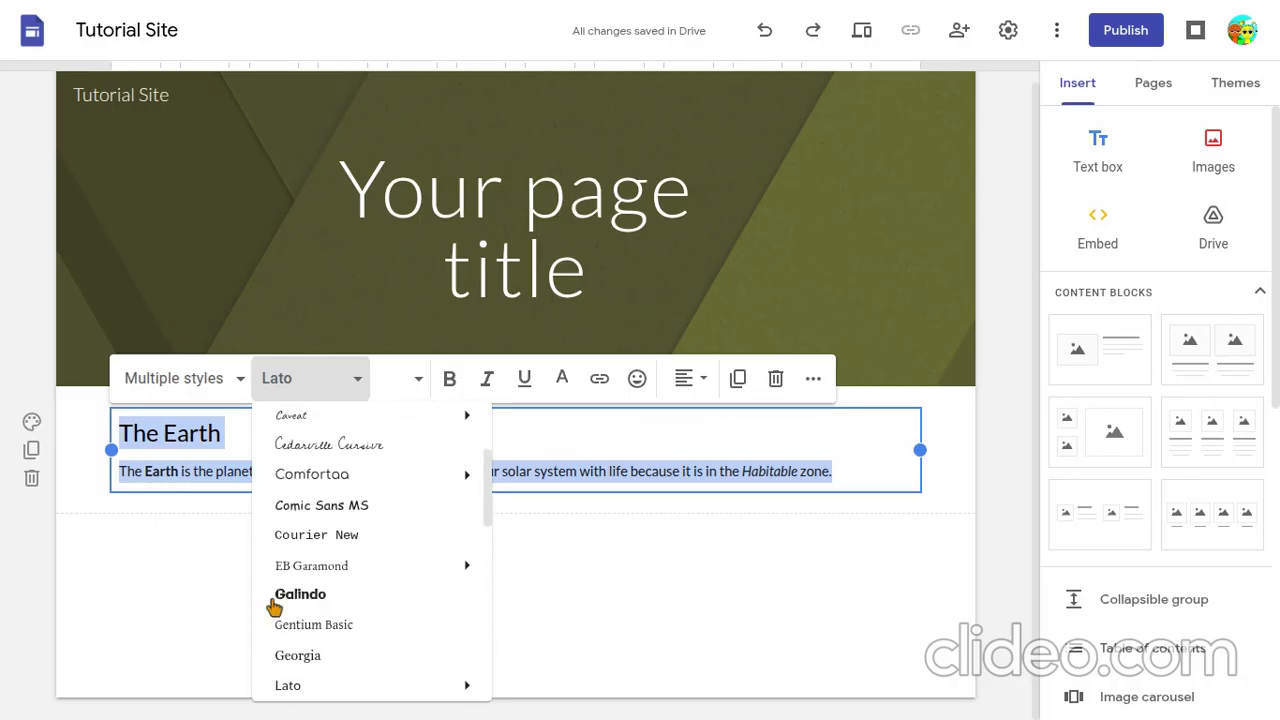
click(283, 598)
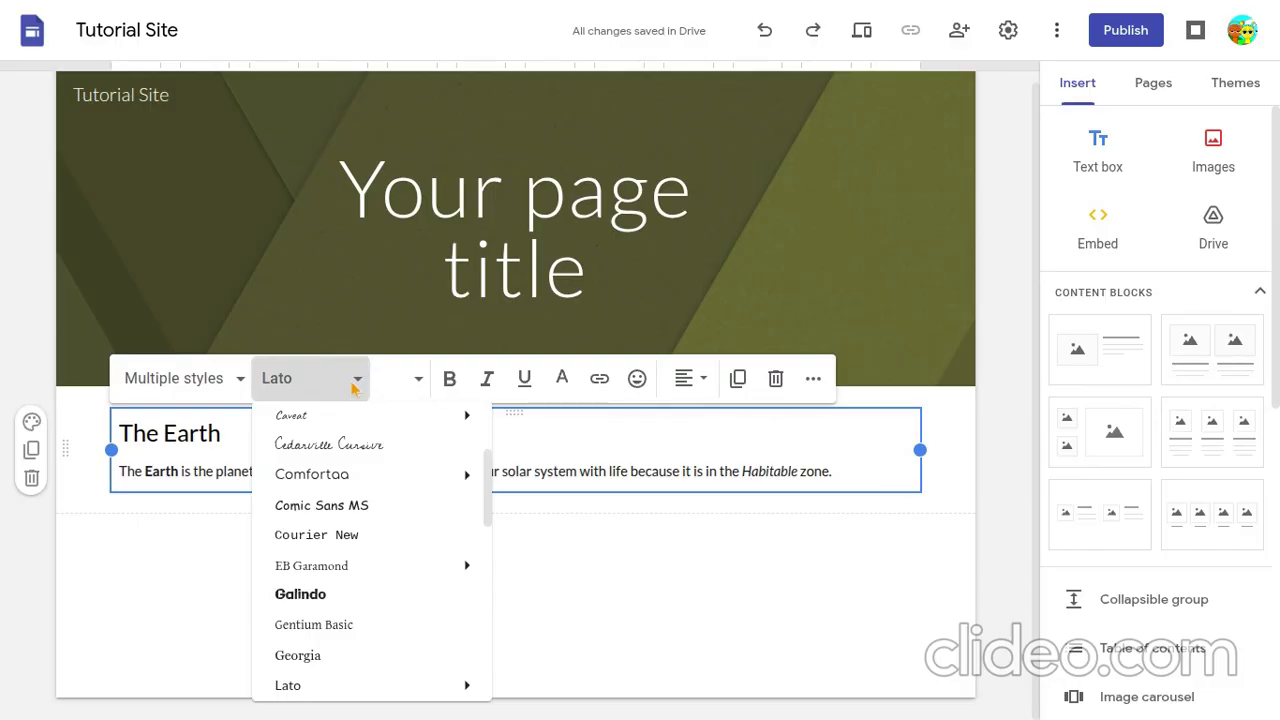
click(300, 594)
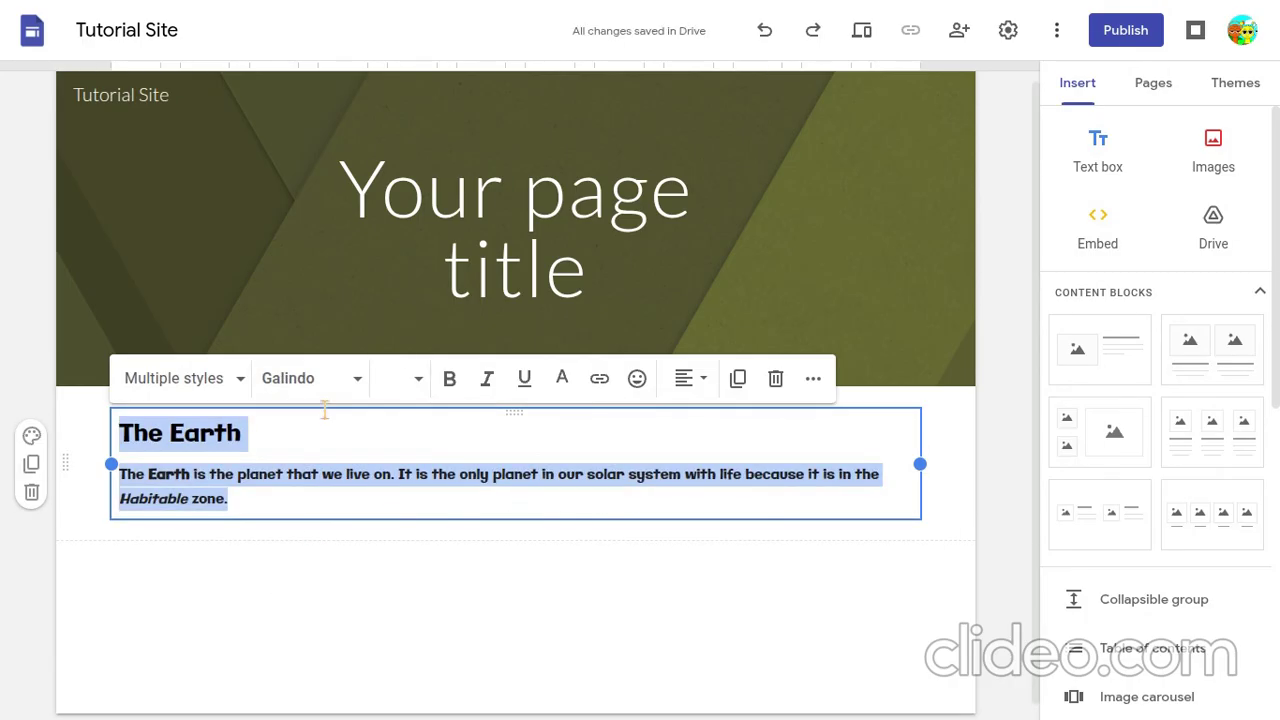
click(214, 558)
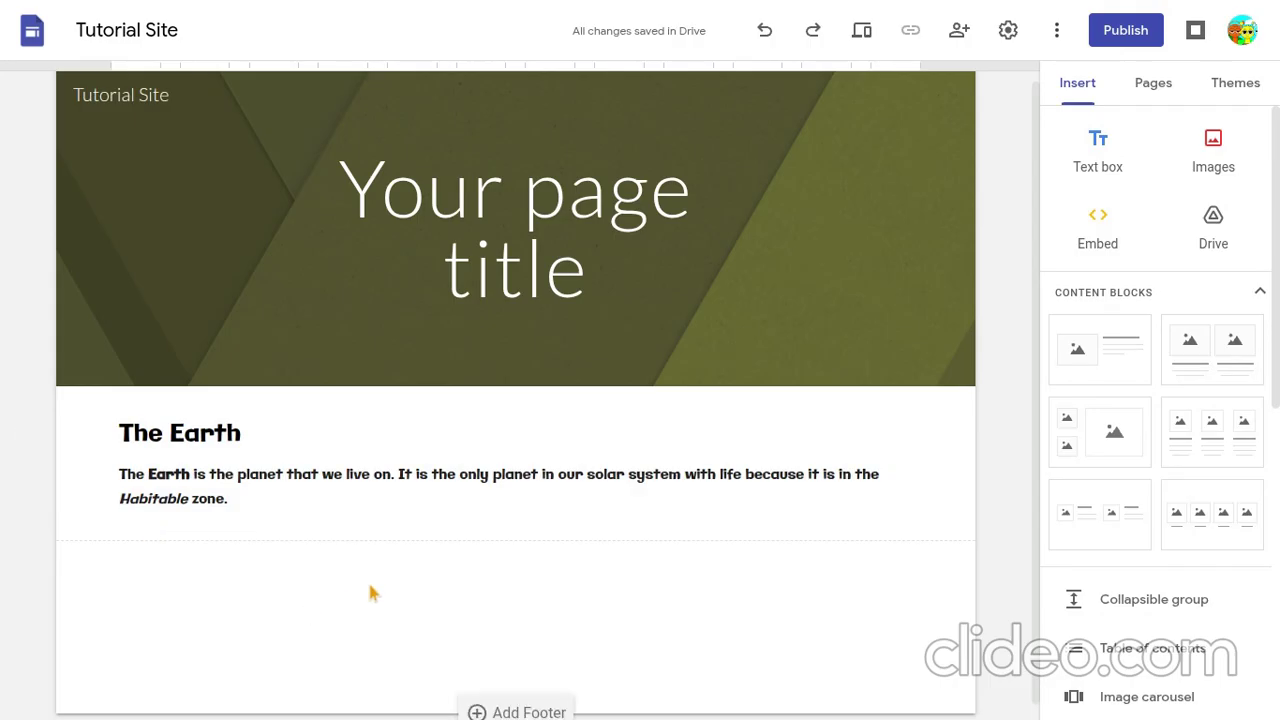
- Insert a table of contents into the page
scroll(369, 585, down, 1)
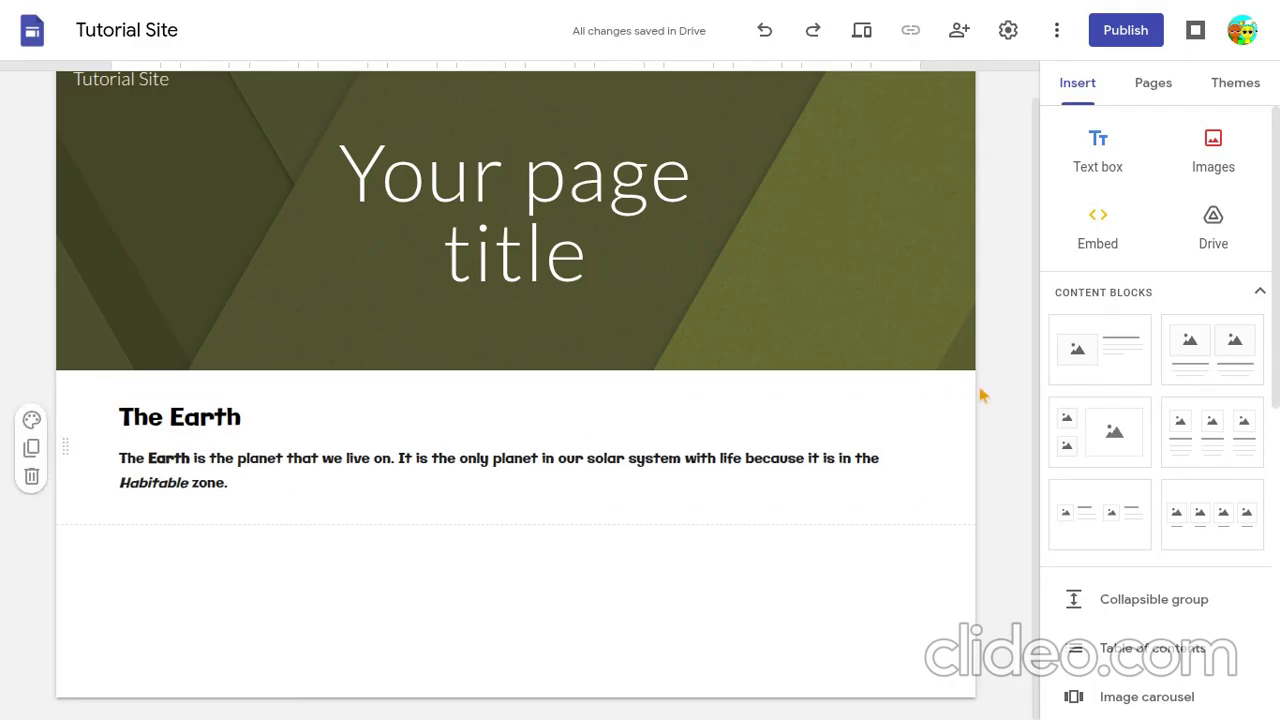
scroll(1094, 334, down, 2)
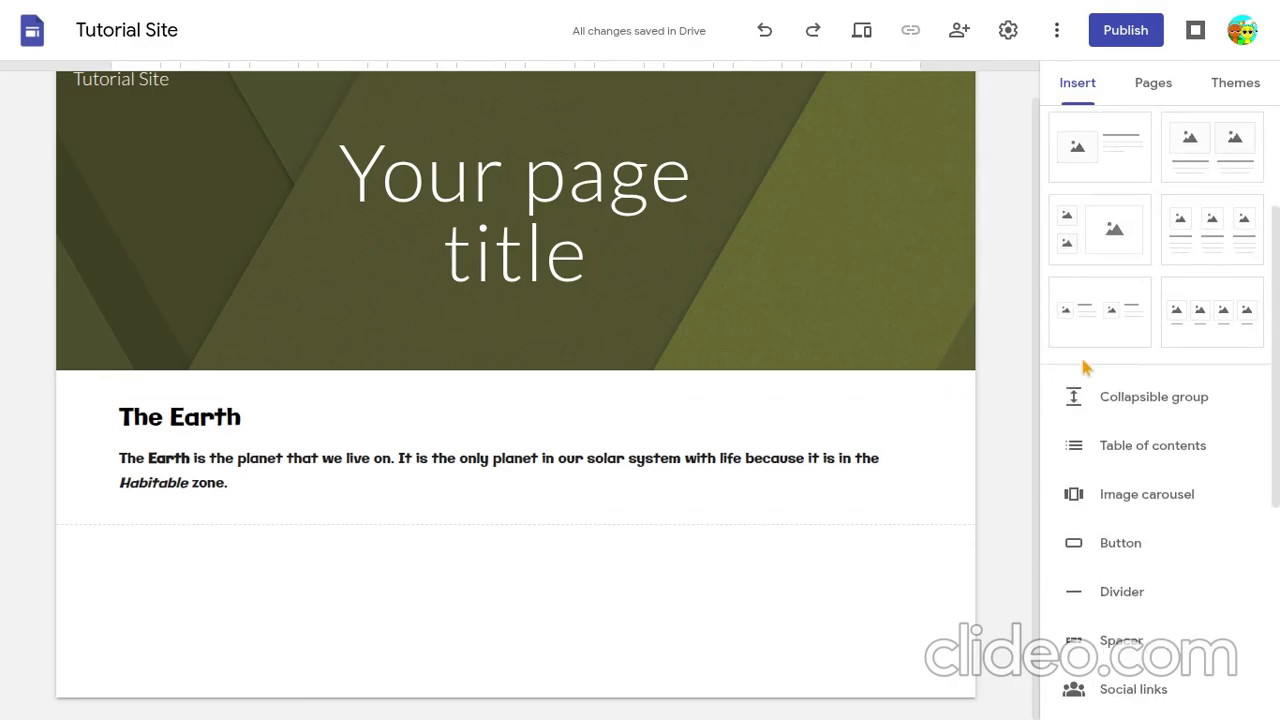
scroll(1084, 367, down, 1)
scroll(1085, 367, up, 1)
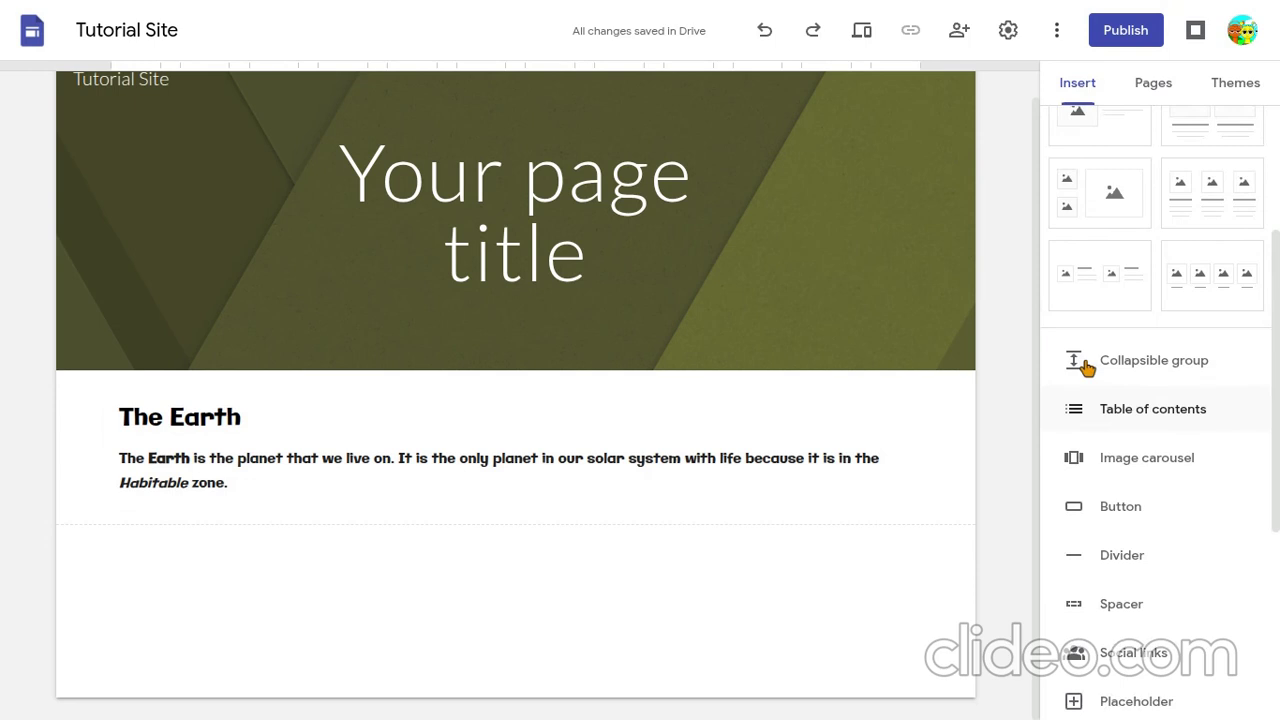
scroll(1085, 367, up, 1)
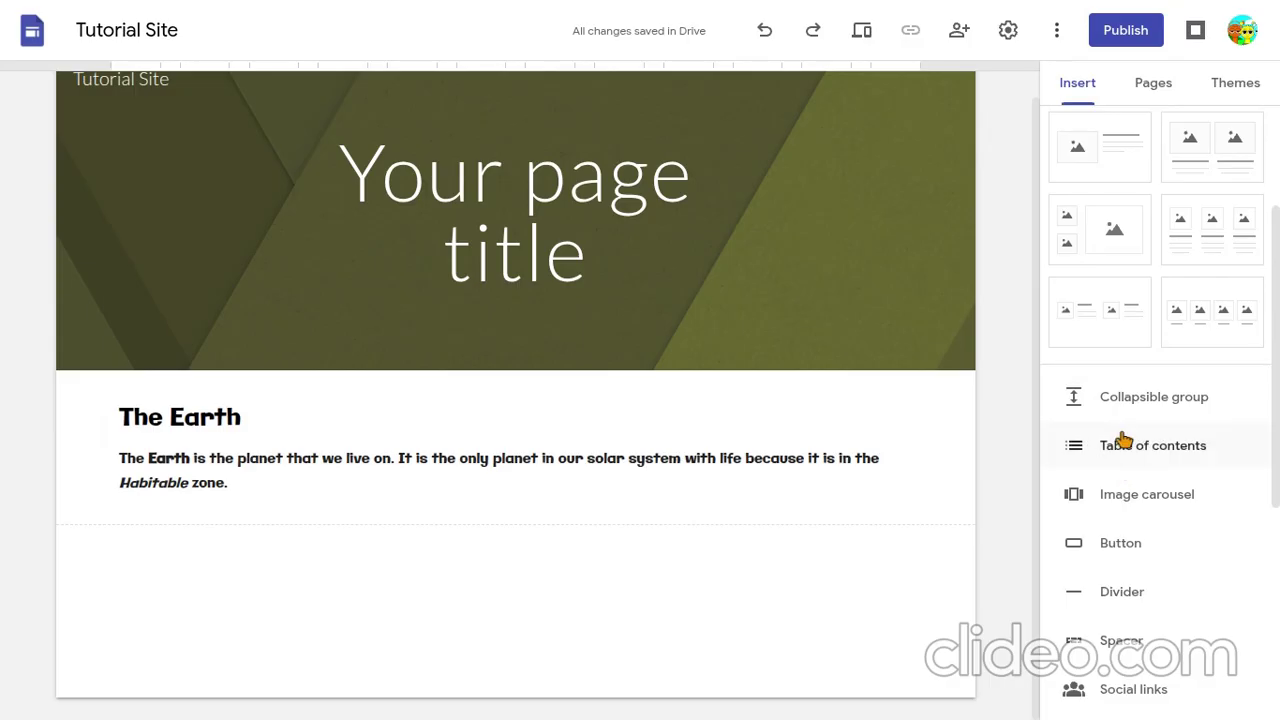
scroll(1120, 442, up, 1)
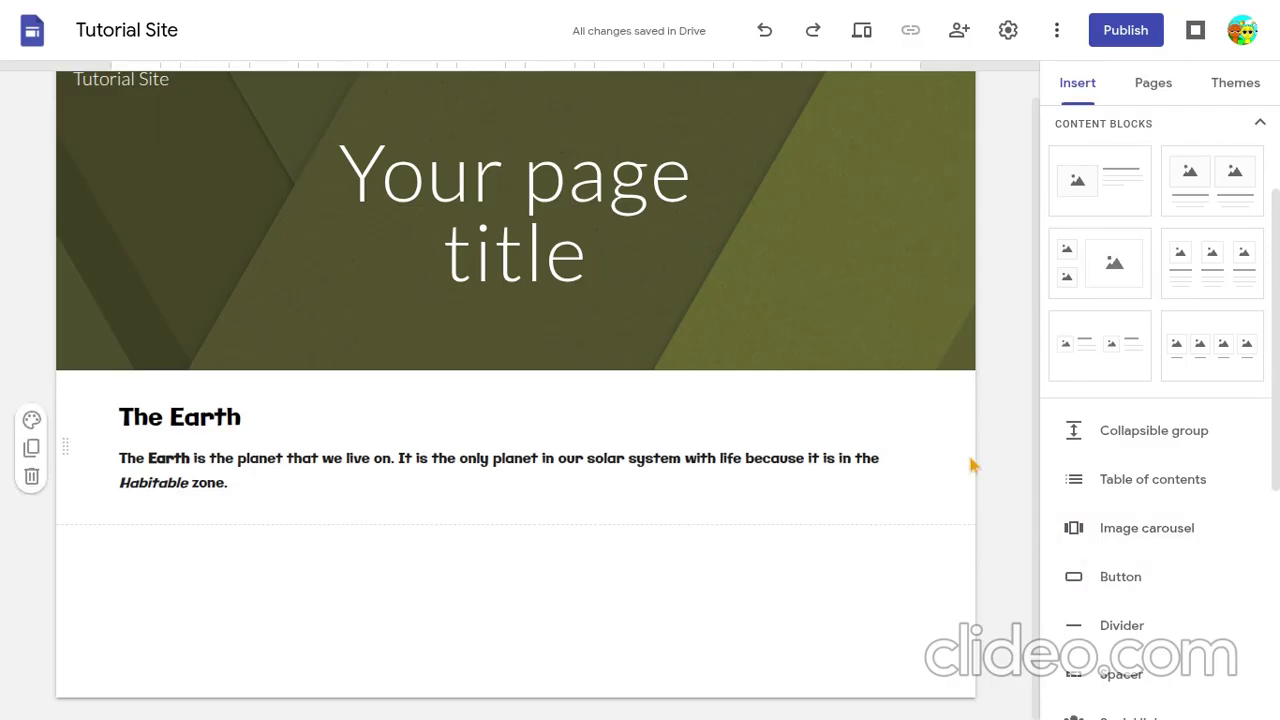
click(1088, 482)
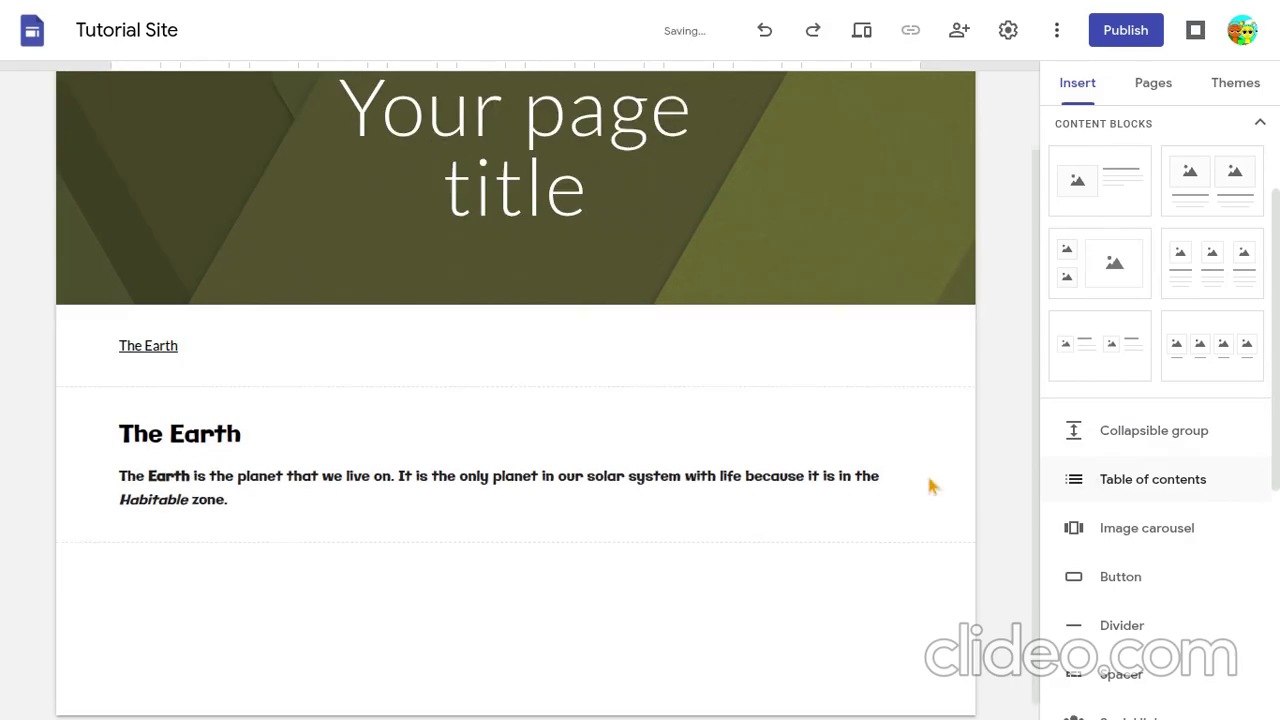
- Select the table of contents and insert a new text box between it and the Earth text box
click(170, 335)
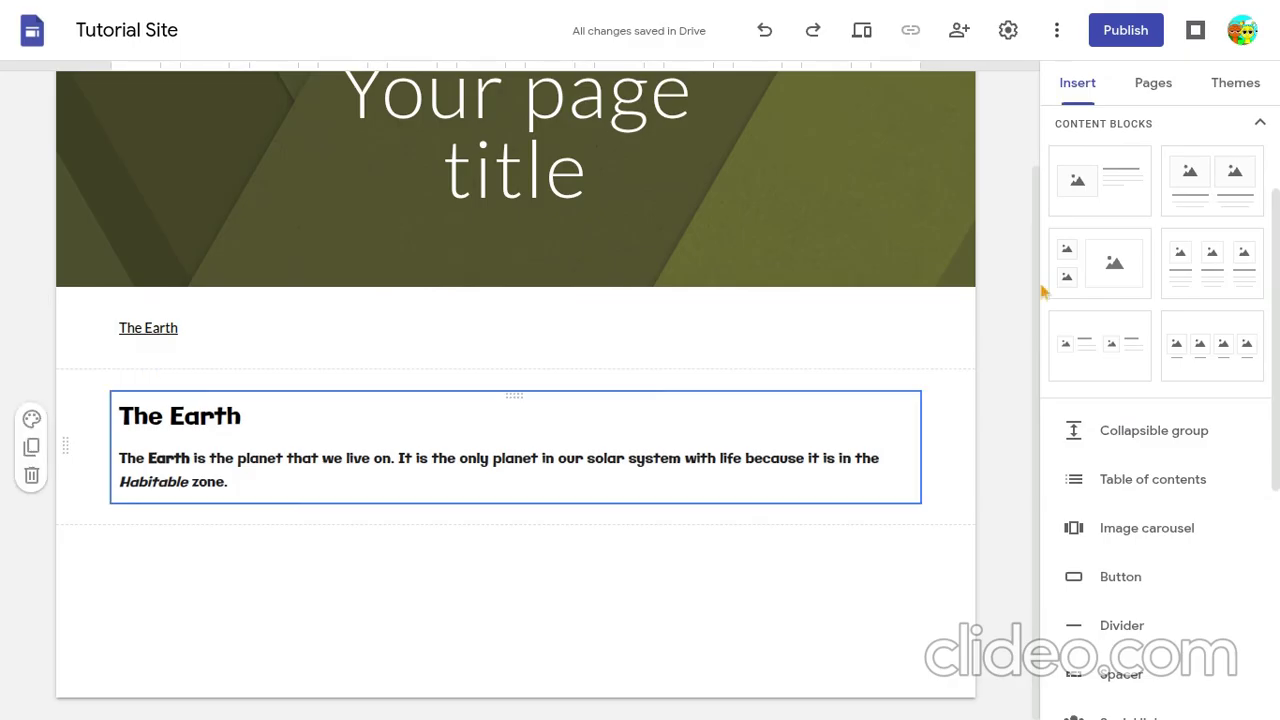
scroll(1087, 323, up, 2)
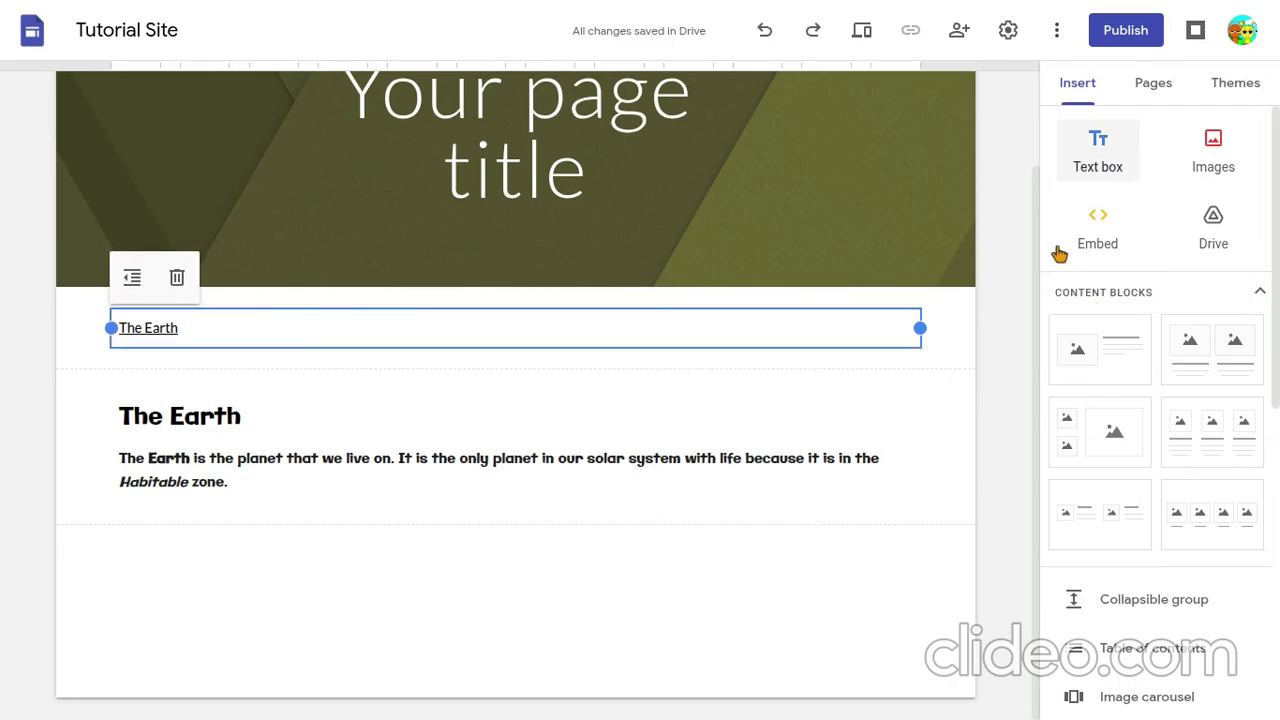
click(1098, 153)
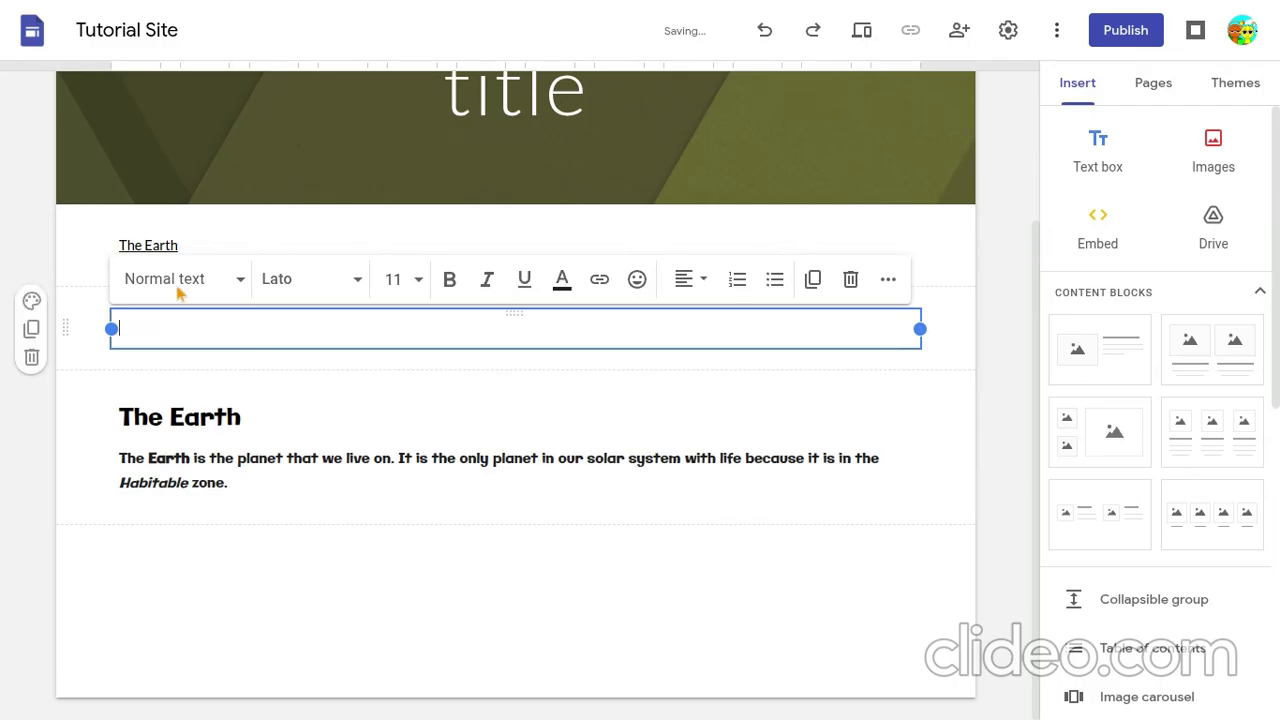
- Give the empty text box the Title style and the Comic Sans MS font
click(241, 286)
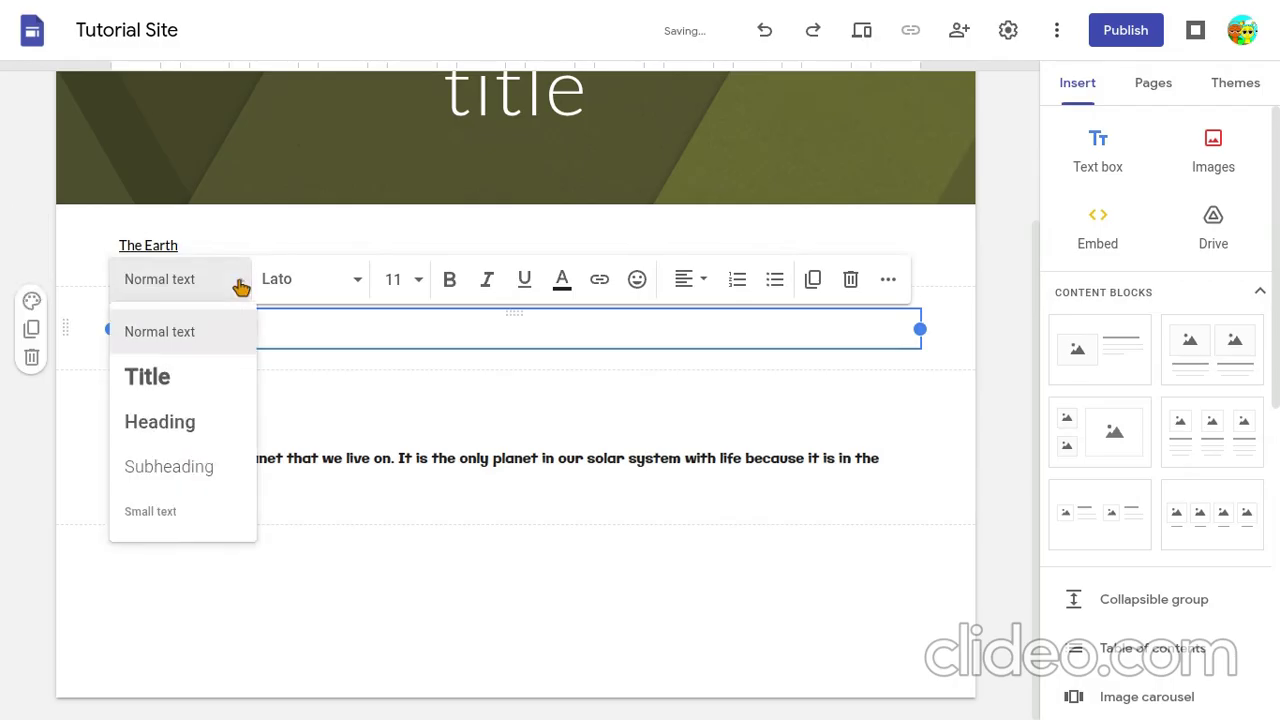
click(210, 389)
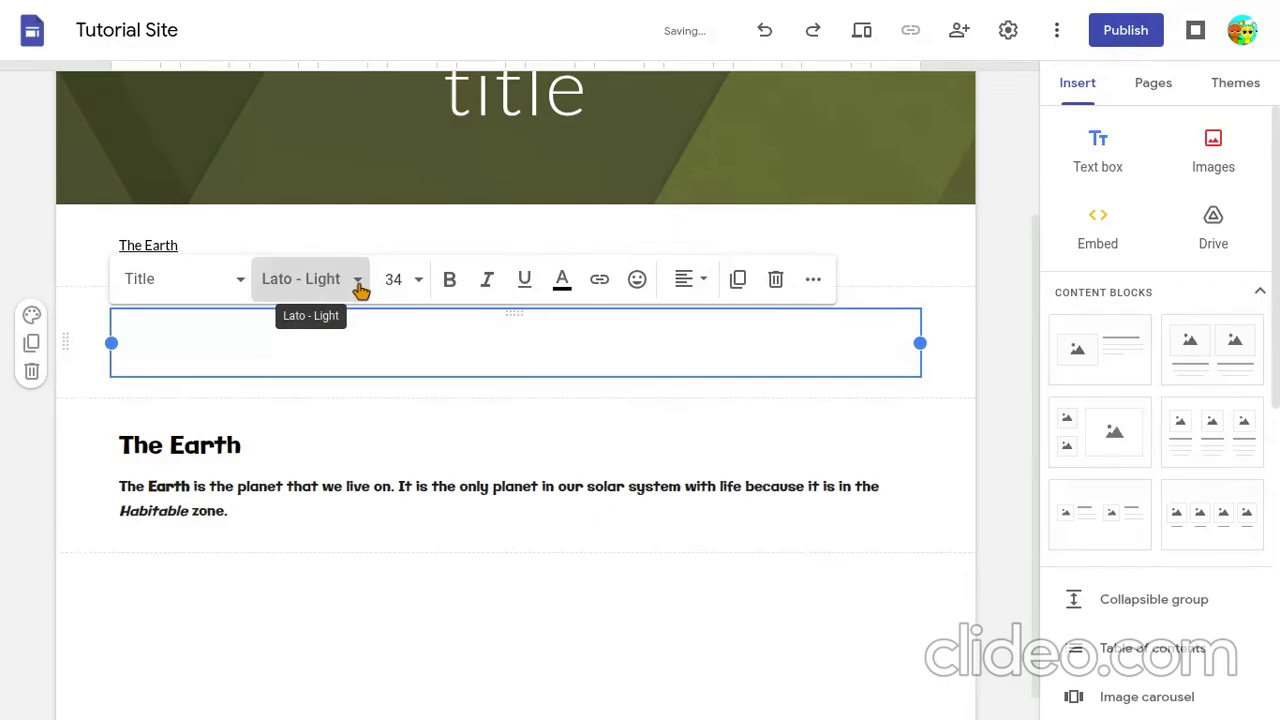
click(358, 285)
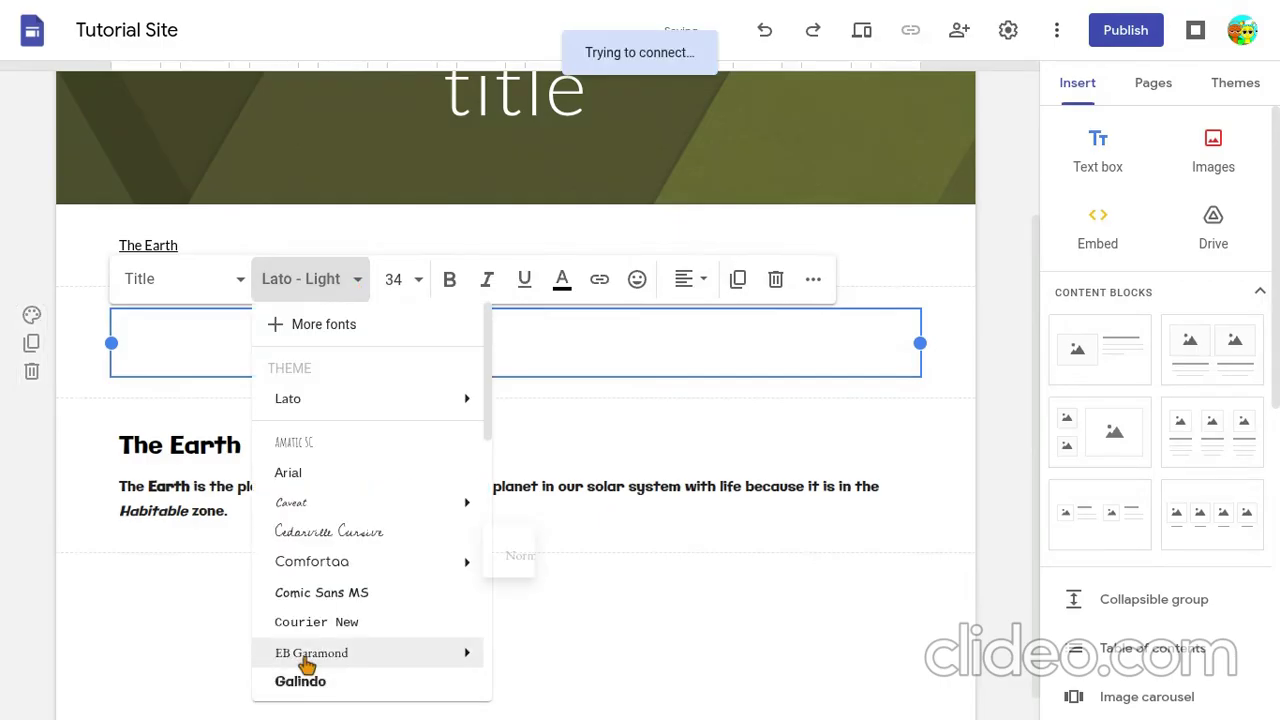
click(314, 591)
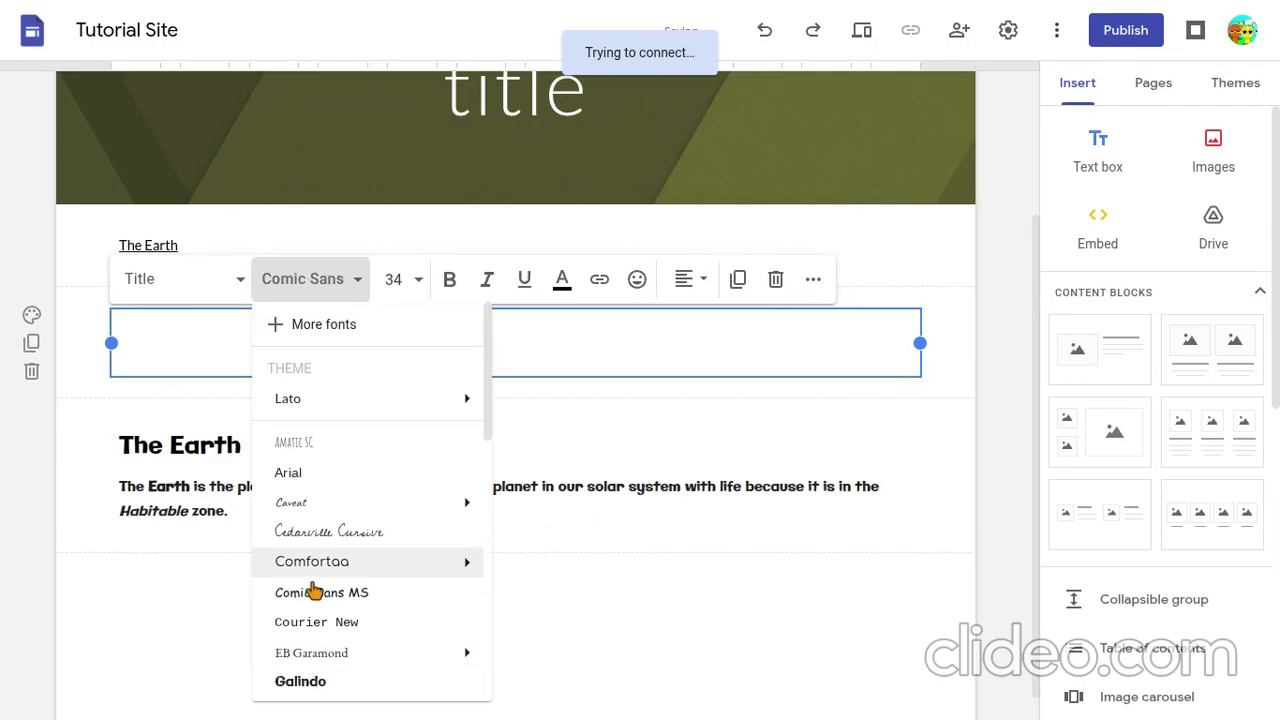
- Switch the new text box to the Heading style in Comic Sans MS and enter the heading "The Internet"
click(226, 281)
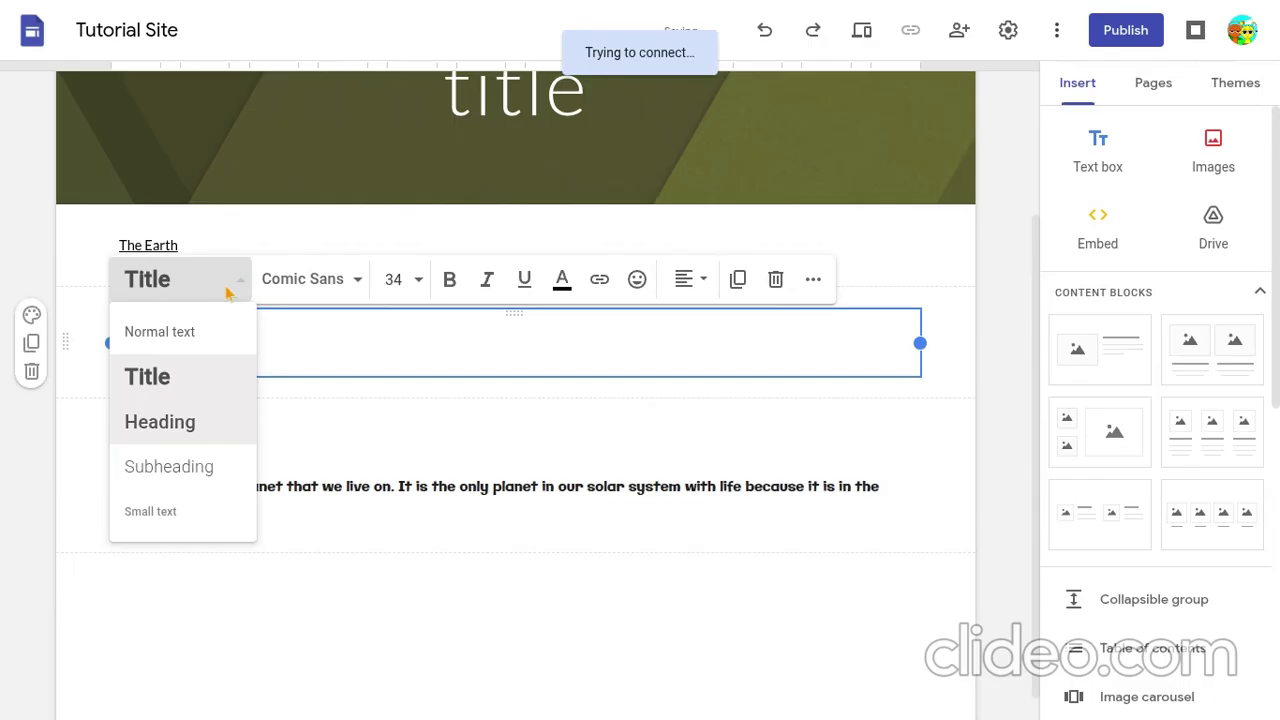
click(182, 421)
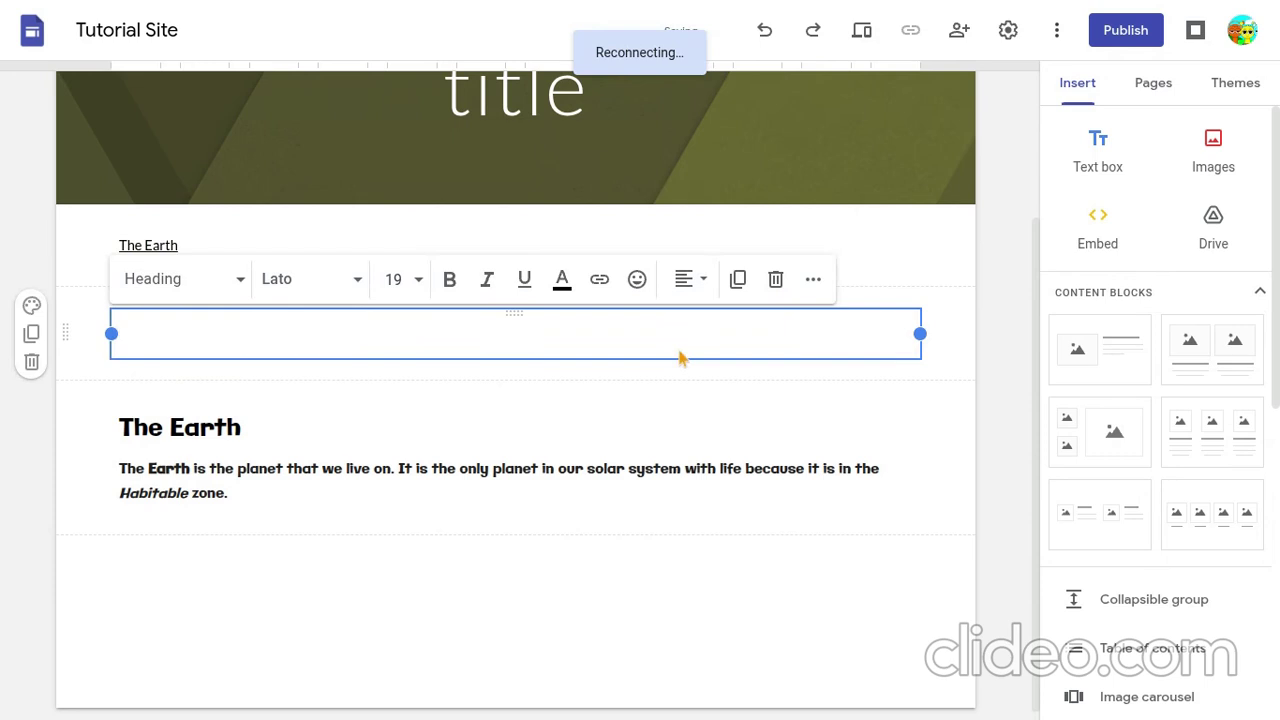
click(308, 279)
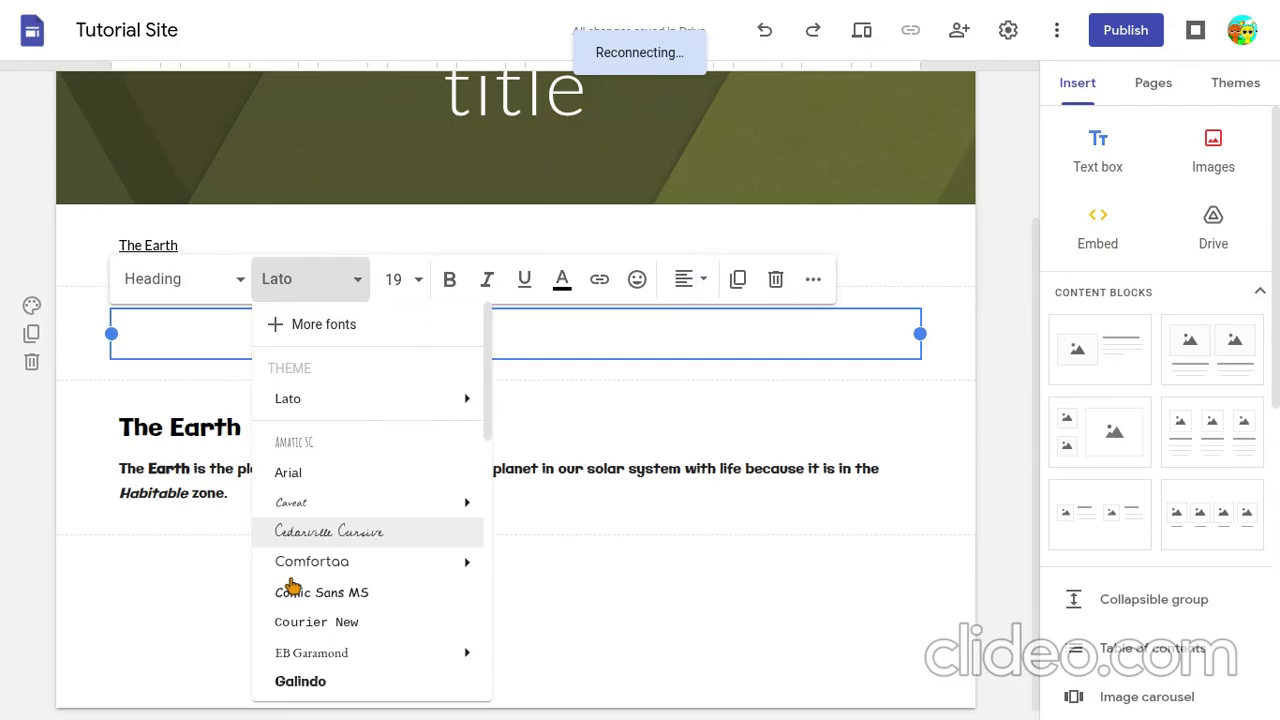
click(292, 590)
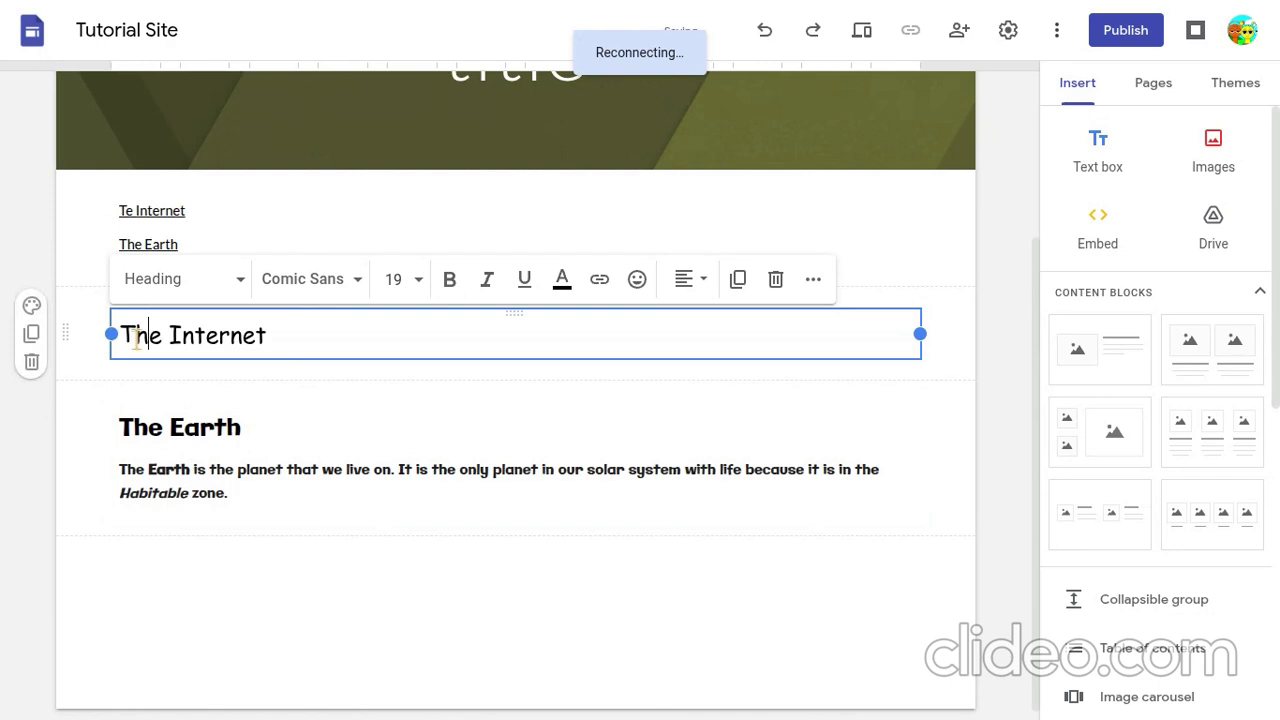
- Start a paragraph below the heading with "The Internet" and set its font to Comic Sans MS
click(297, 343)
key(Return)
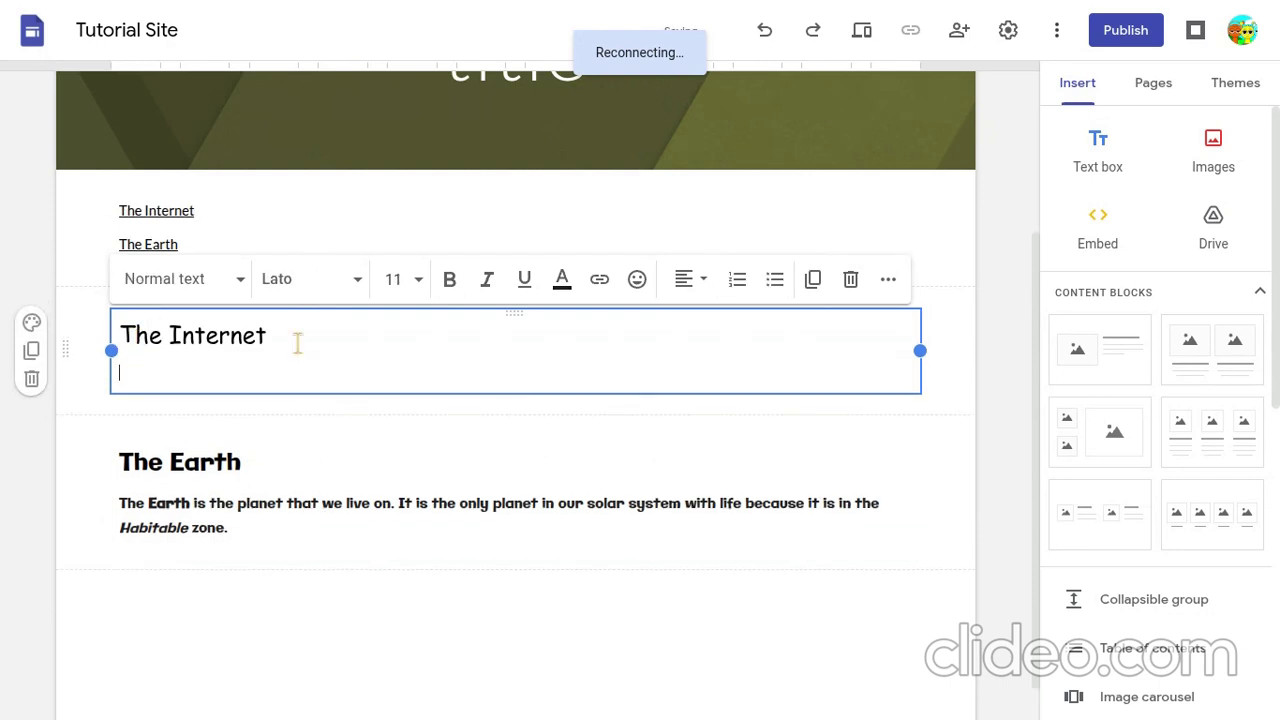
text(The Internet)
key(shift+Home)
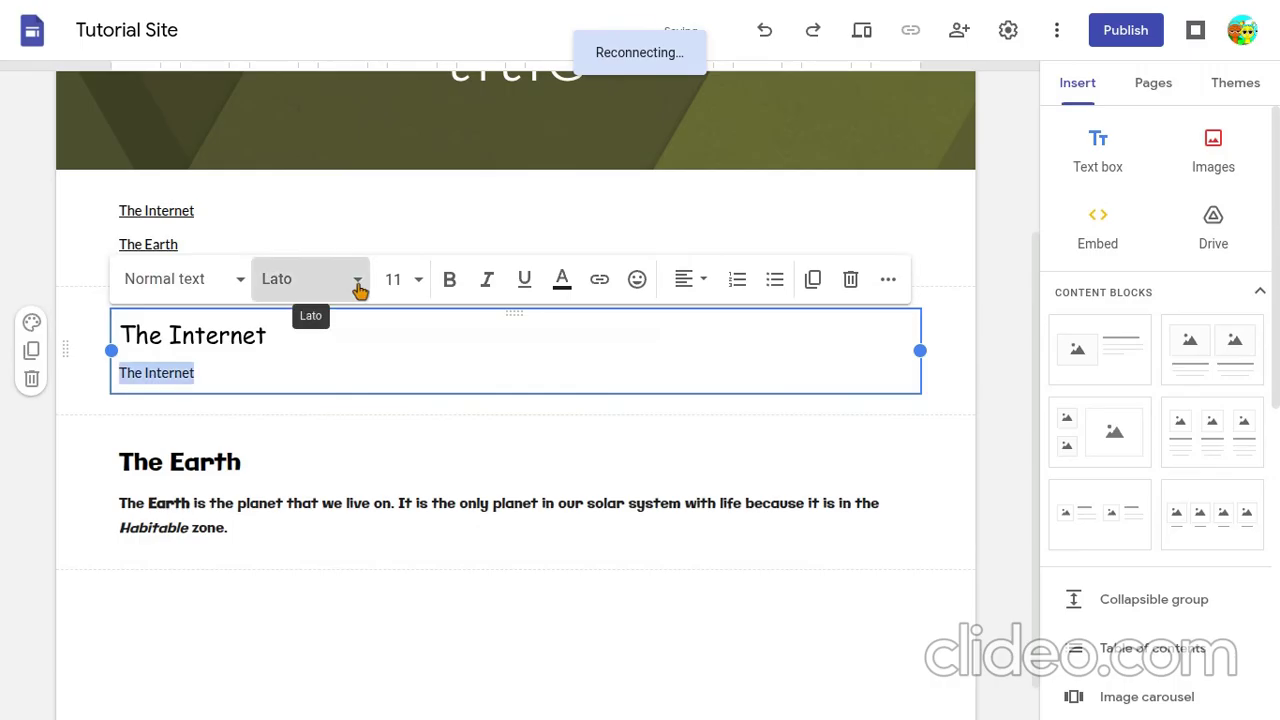
click(359, 290)
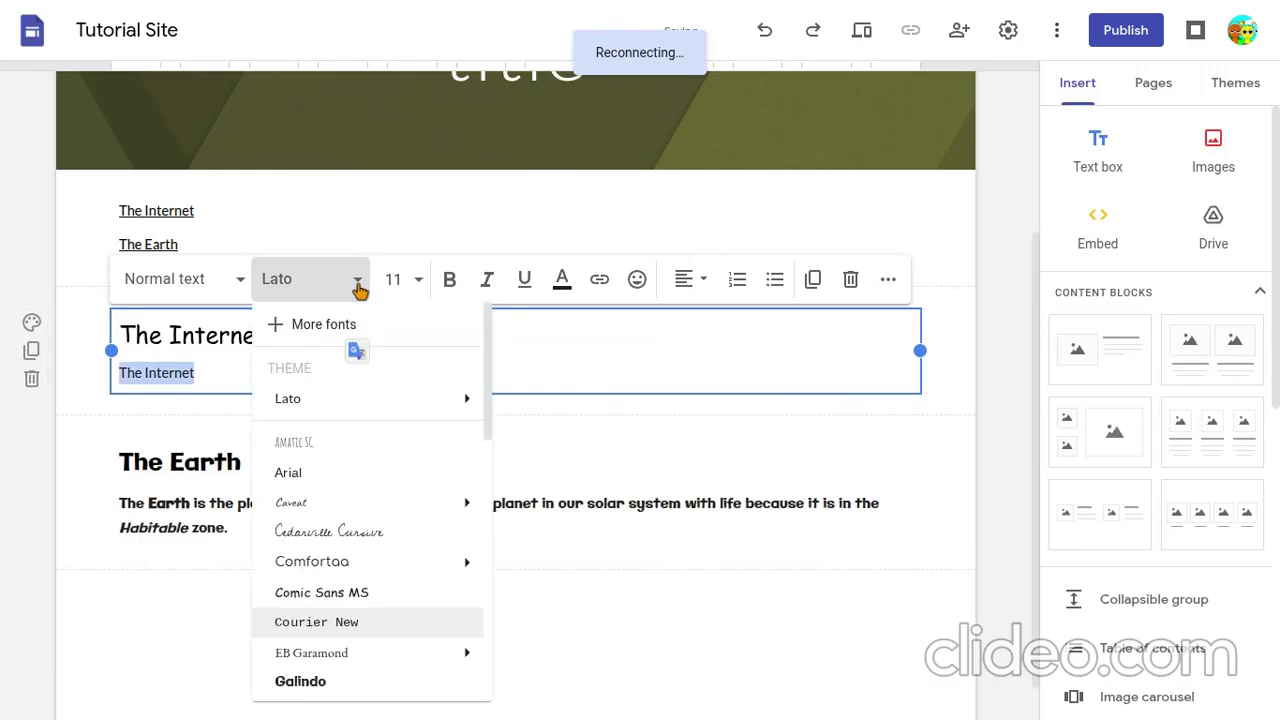
click(346, 596)
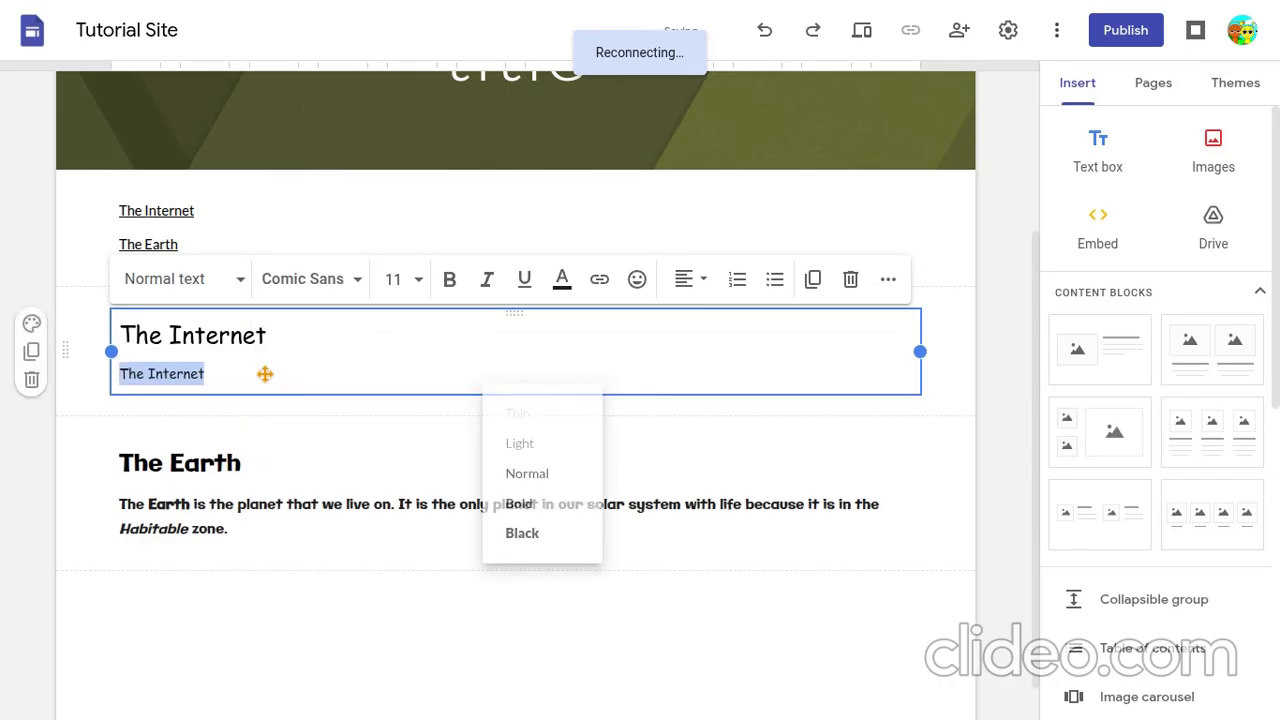
- Continue the Internet paragraph with "is a connectin across computers"
click(245, 378)
text(is a con)
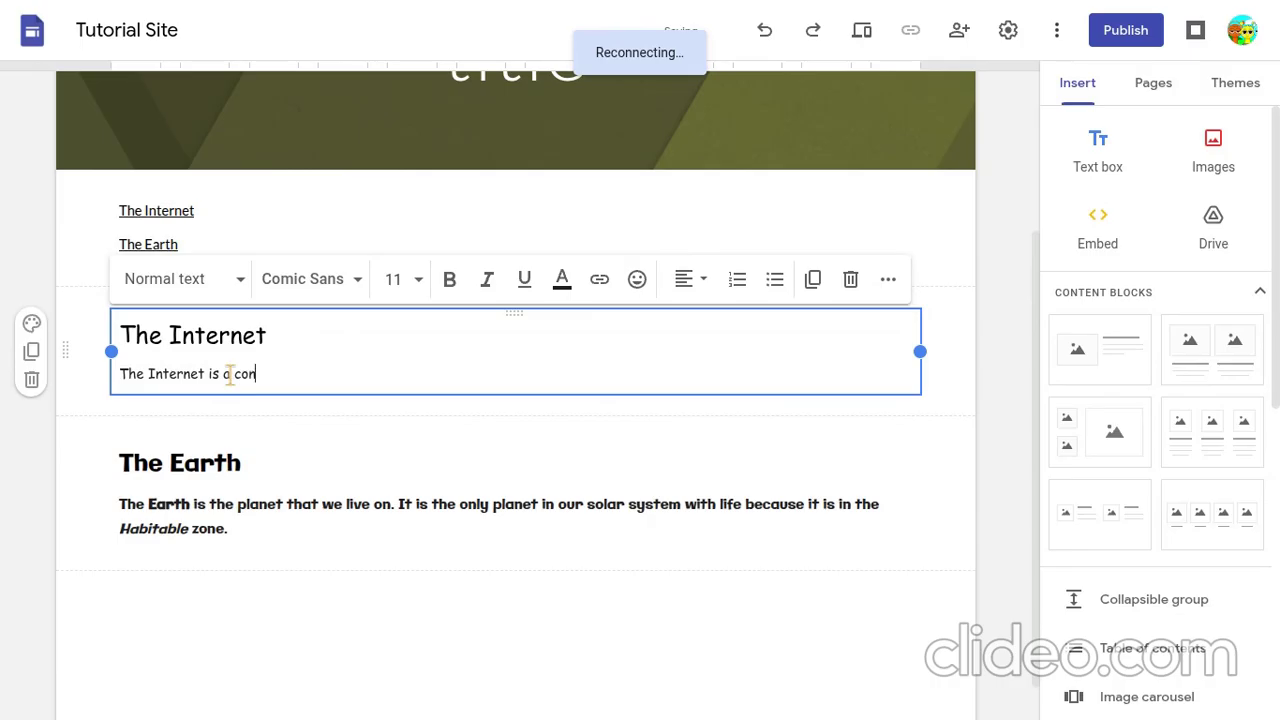
text(nectin across computers )
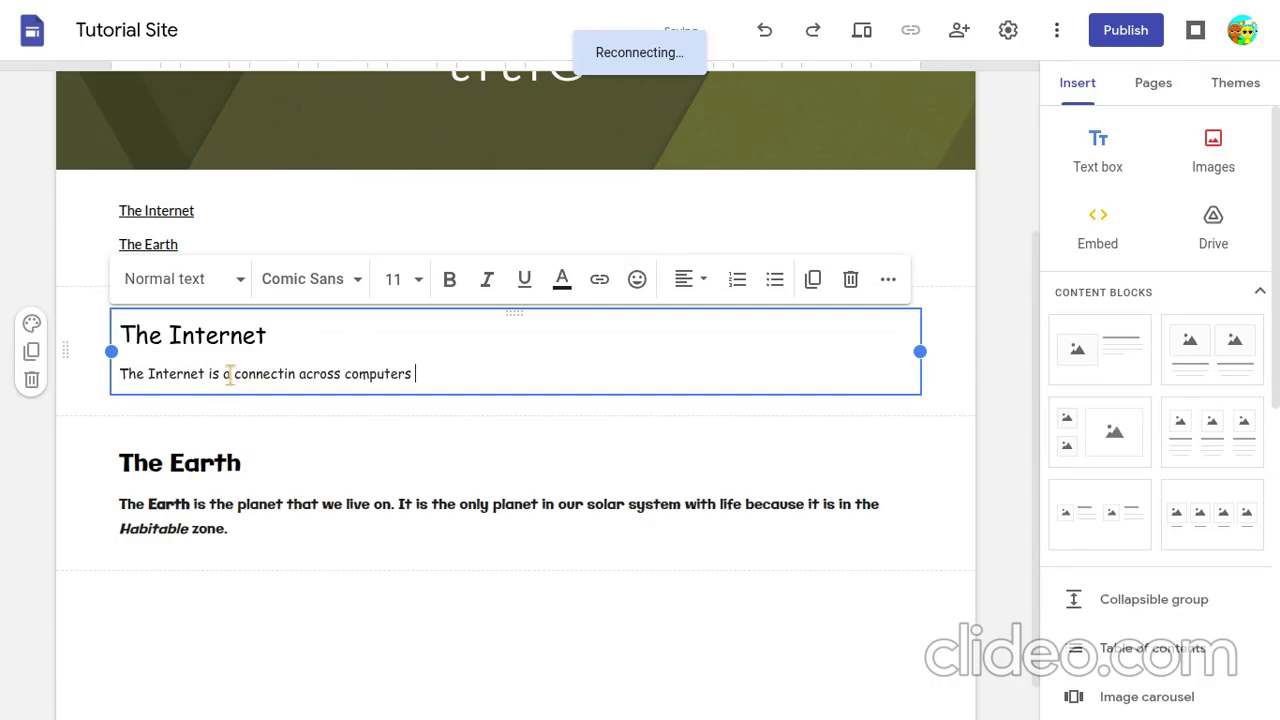
text(that allows people to b)
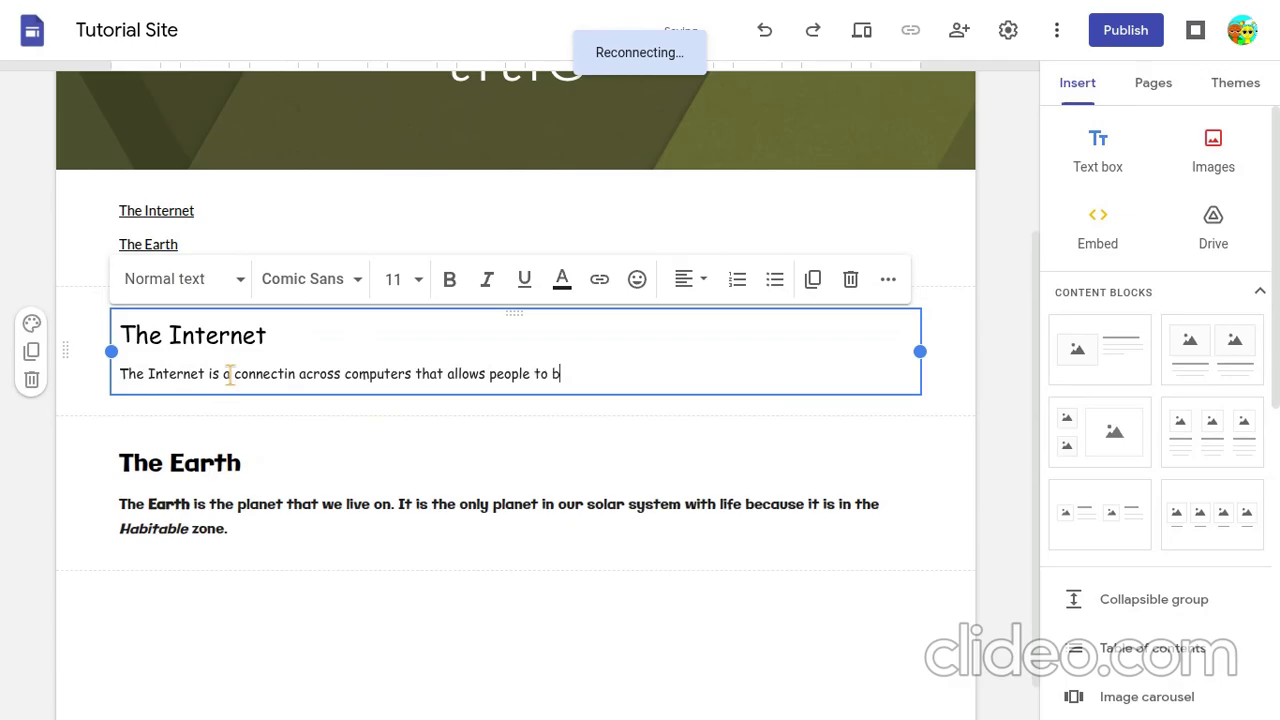
text(rowse and )
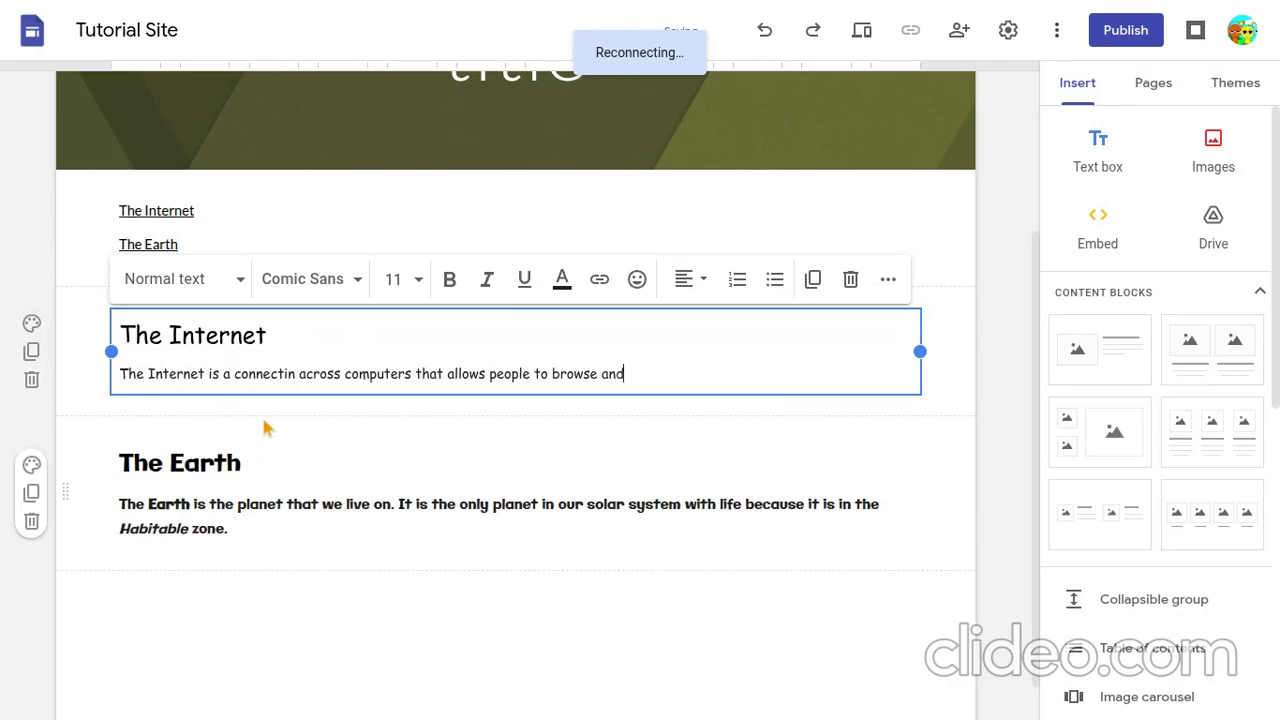
text(go tiks)
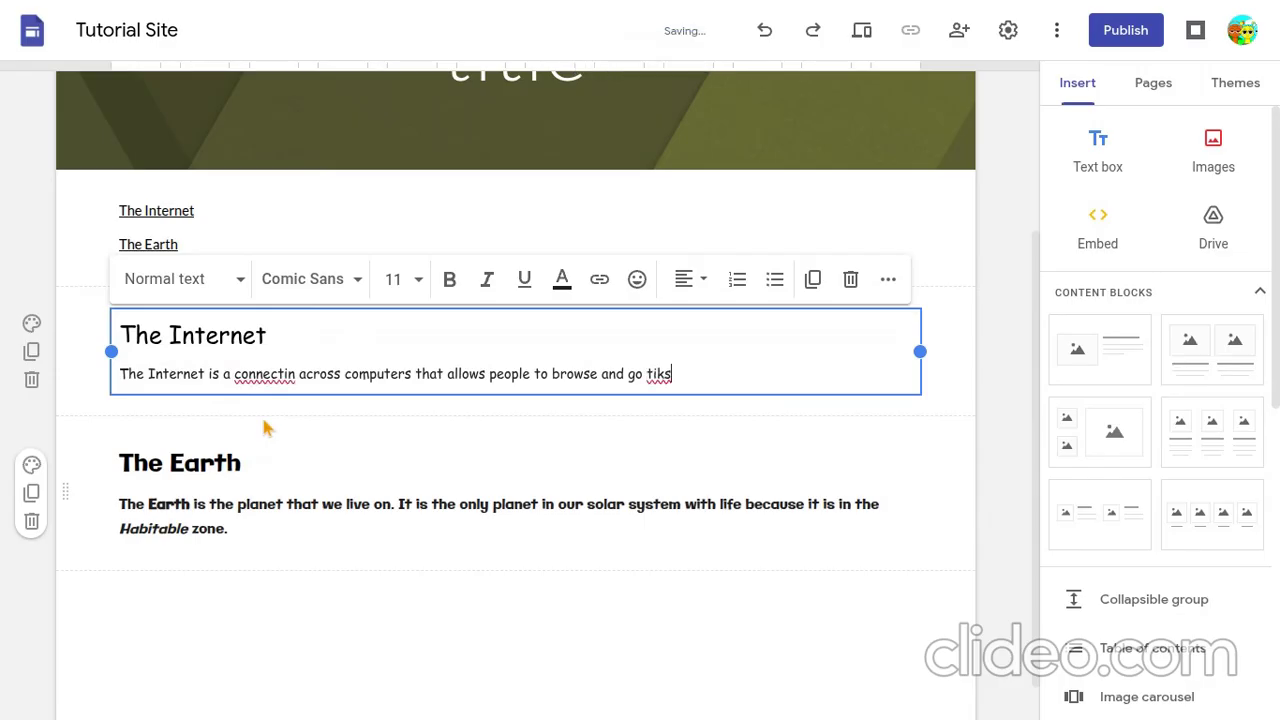
- Finish the Internet sentence with "go links."
key(BackSpace)
key(BackSpace)
key(BackSpace)
key(BackSpace)
text(links)
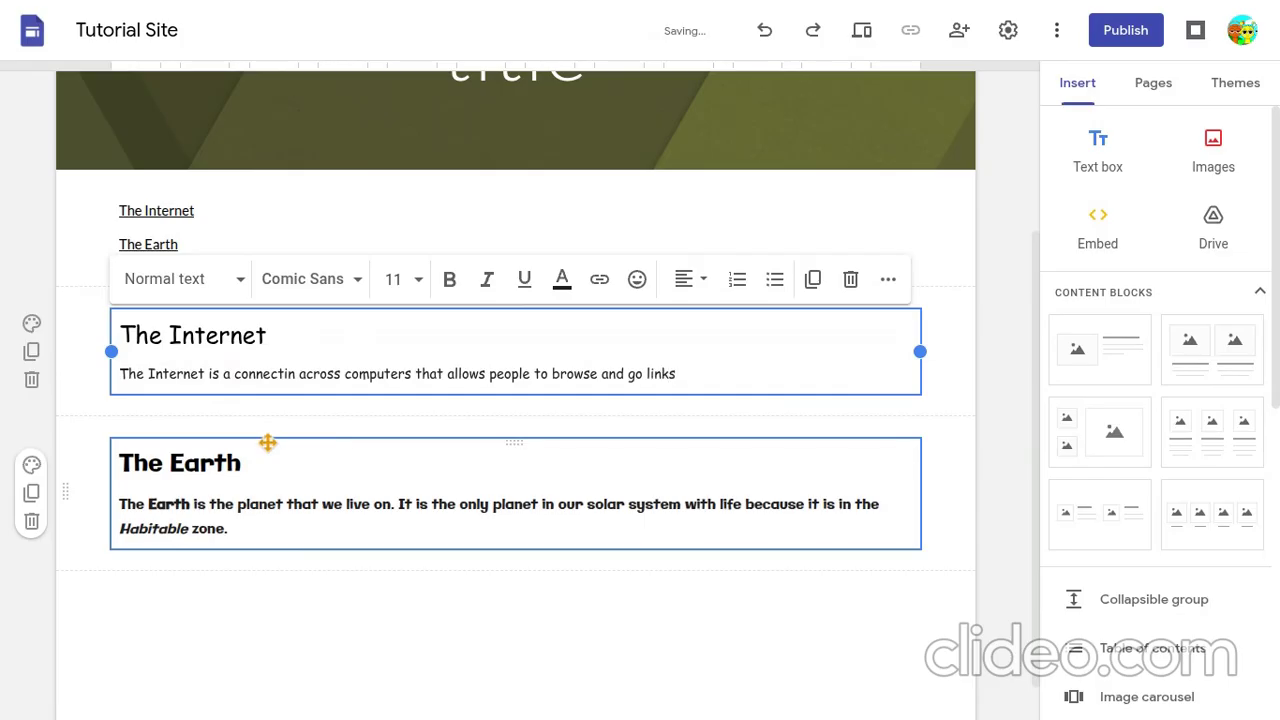
text(.)
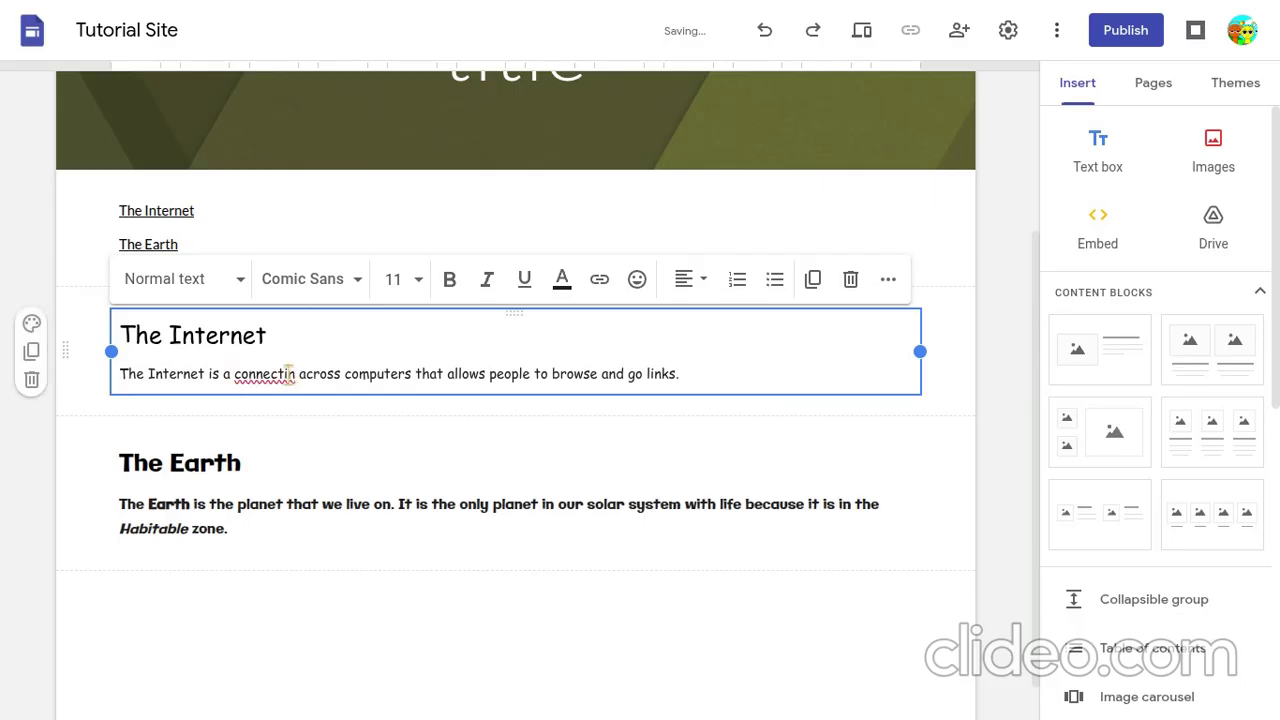
- Correct "connectin" to "connection" and add the missing "to" before "links" in the Internet paragraph
click(288, 373)
text(o)
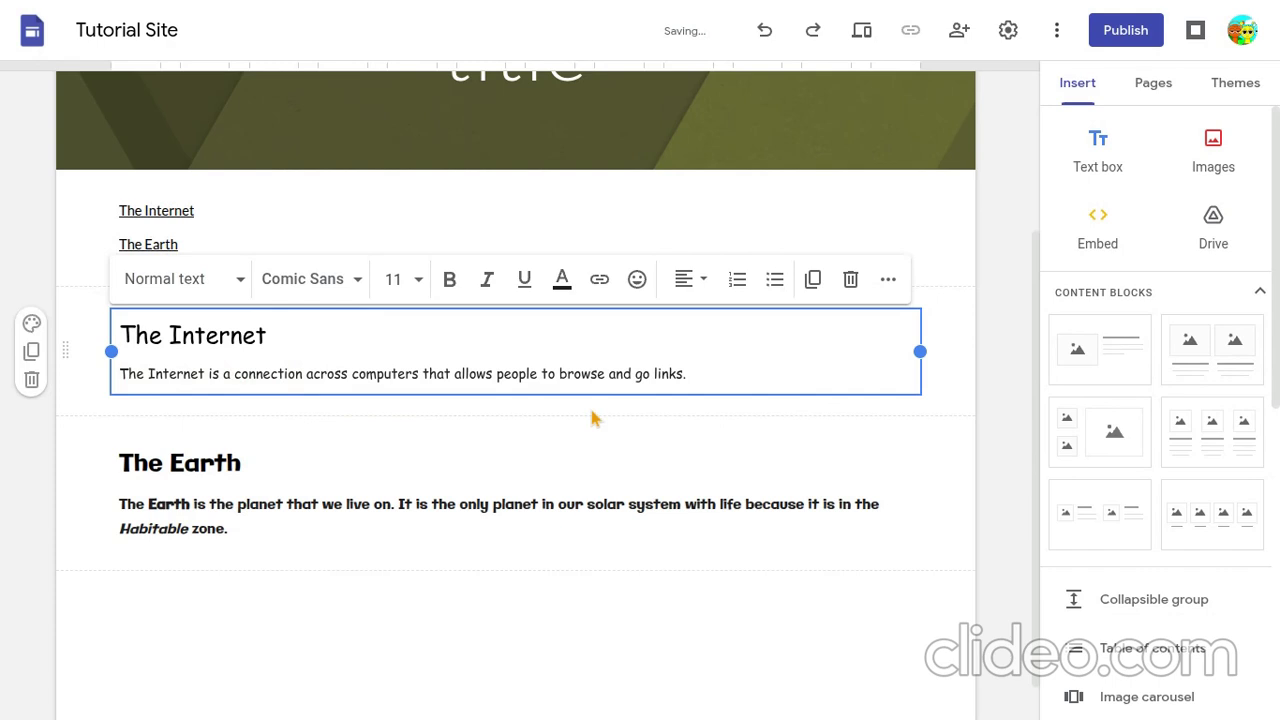
click(648, 373)
text(to)
key(BackSpace)
text(o)
click(630, 412)
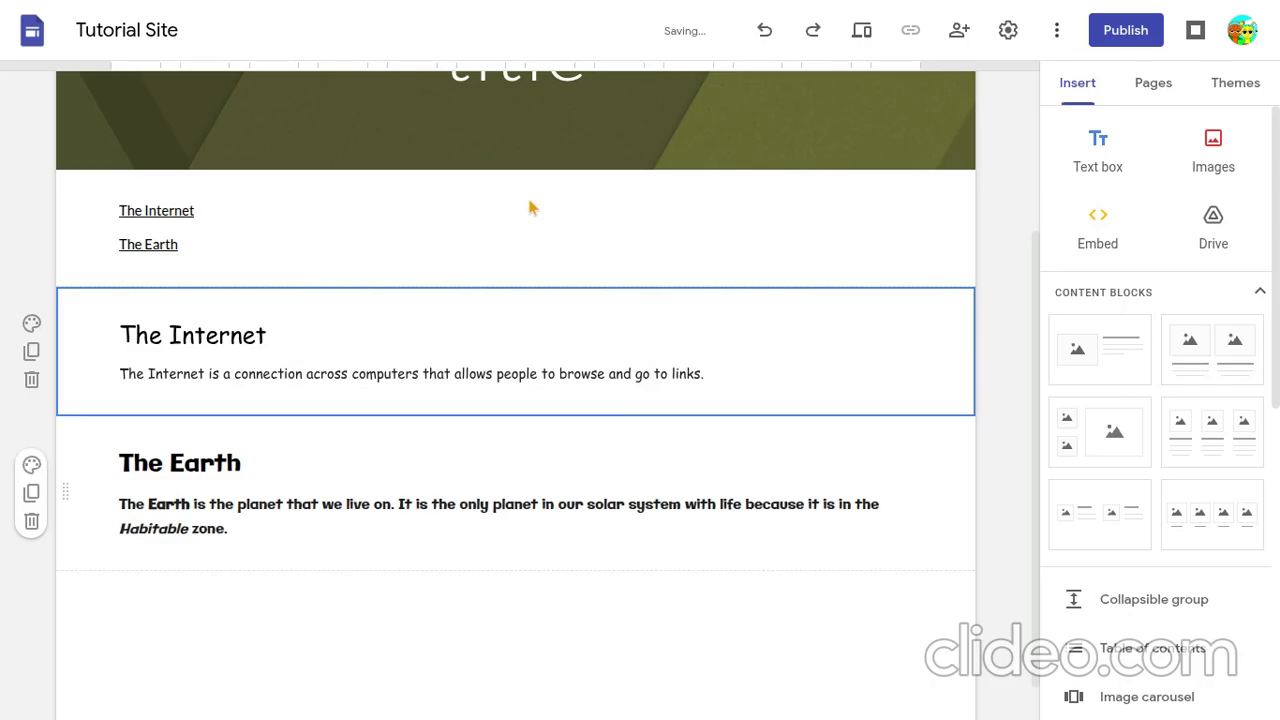
- Replace "links." with "websites." at the end of the Internet paragraph and deselect the text box
click(675, 373)
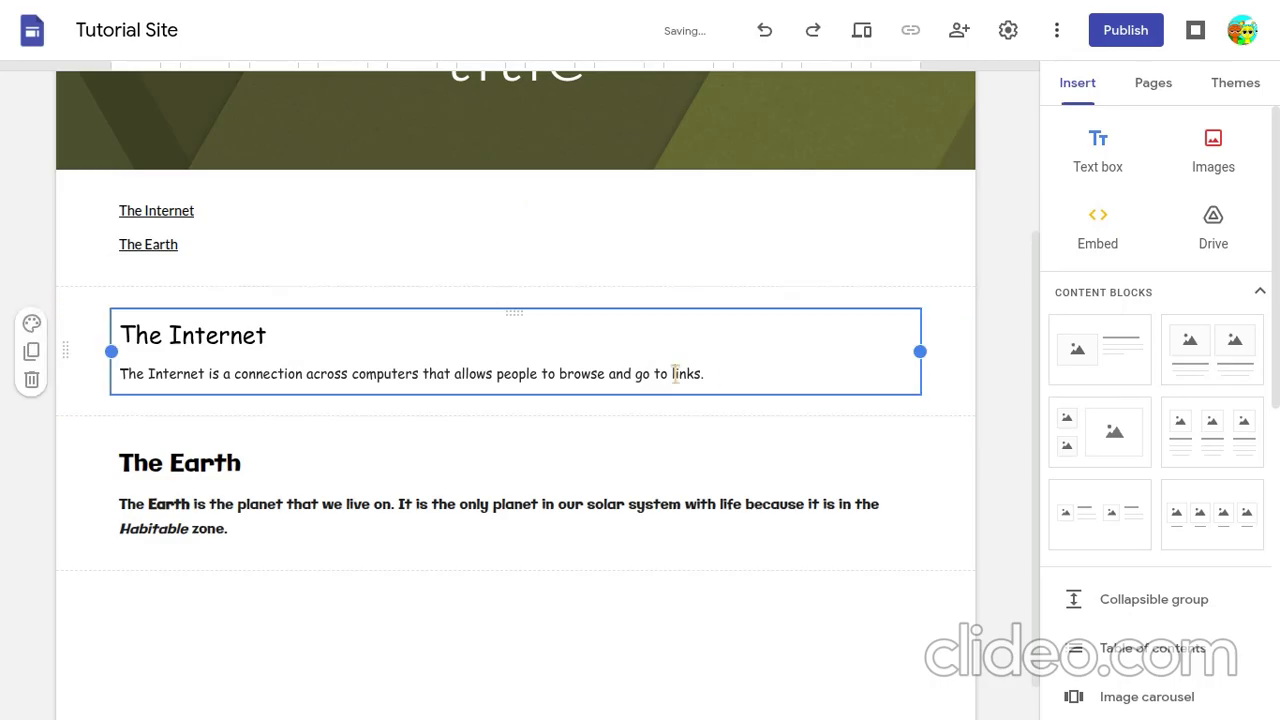
drag(672, 373, 711, 373)
text(we)
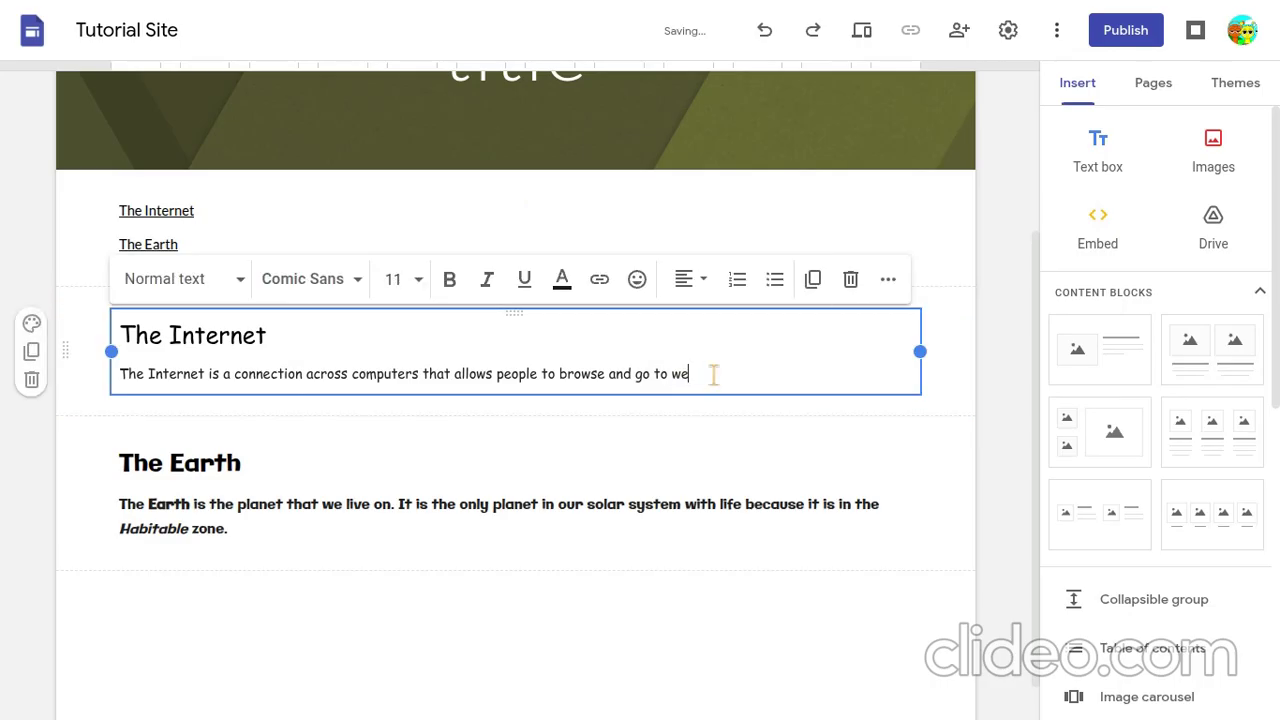
text(bsites.)
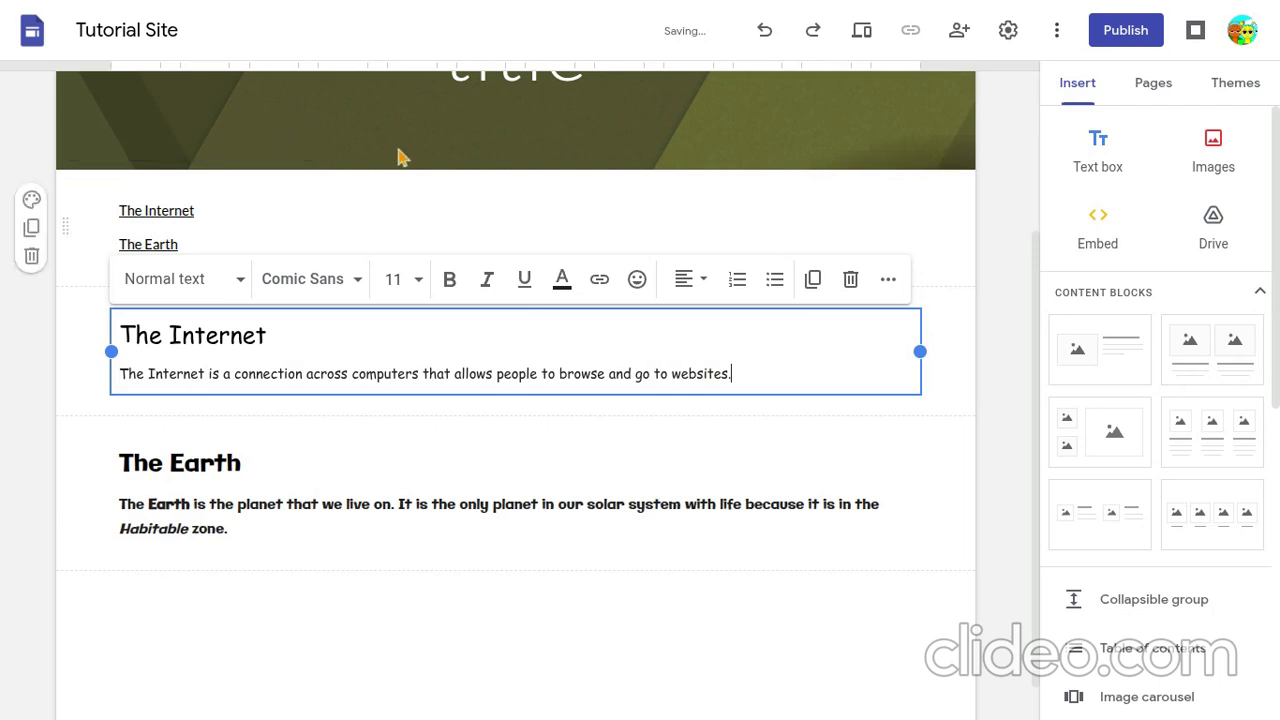
click(398, 157)
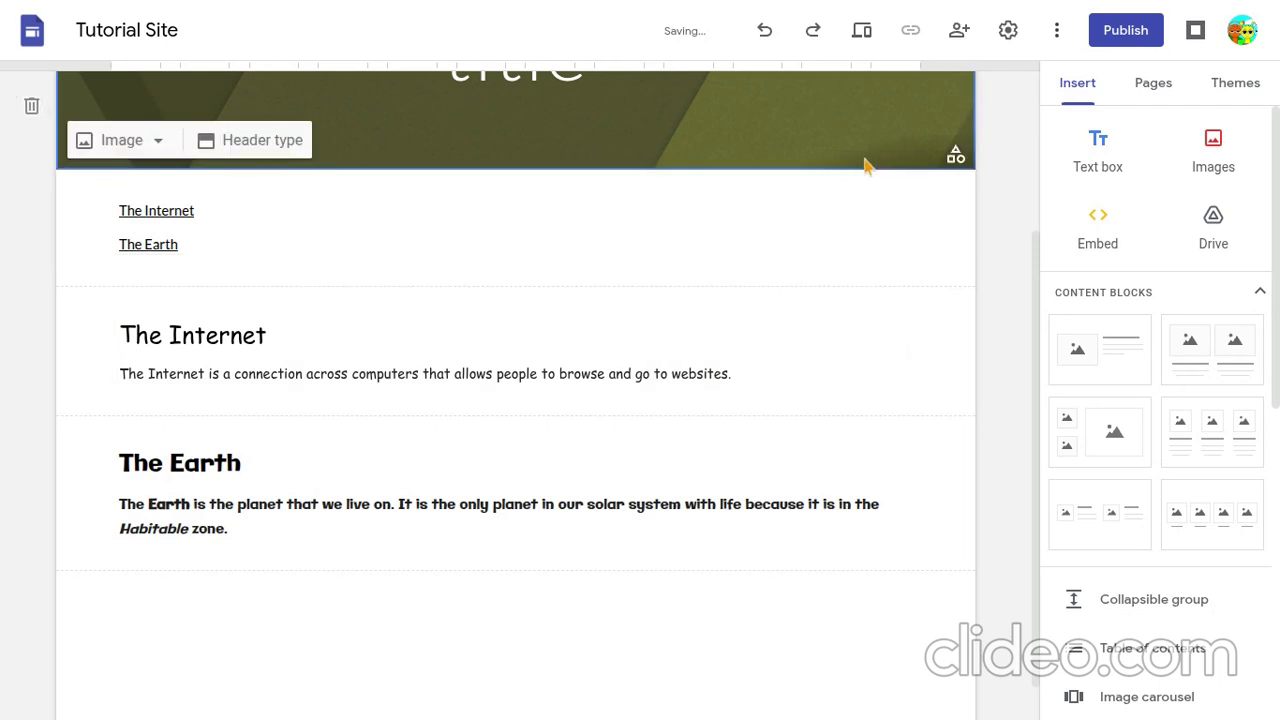
- Make the word "Internet" bold in the sentence below the Internet heading
click(602, 372)
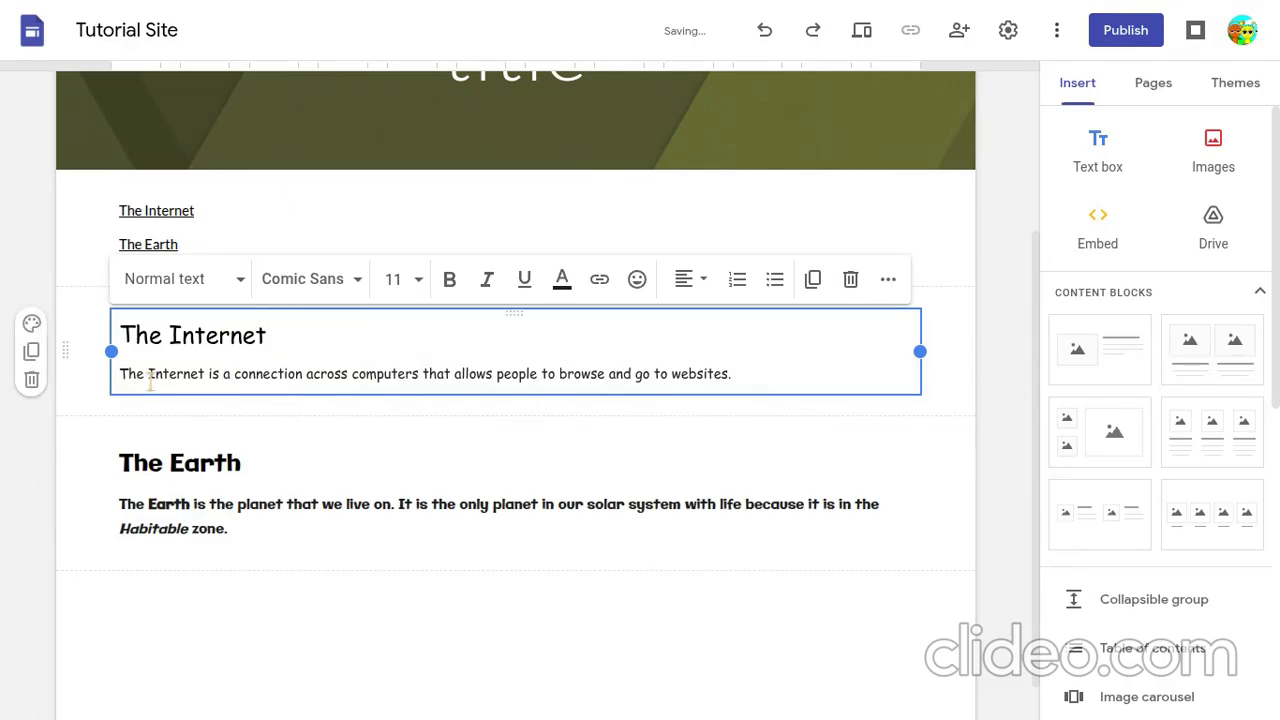
drag(150, 376, 210, 368)
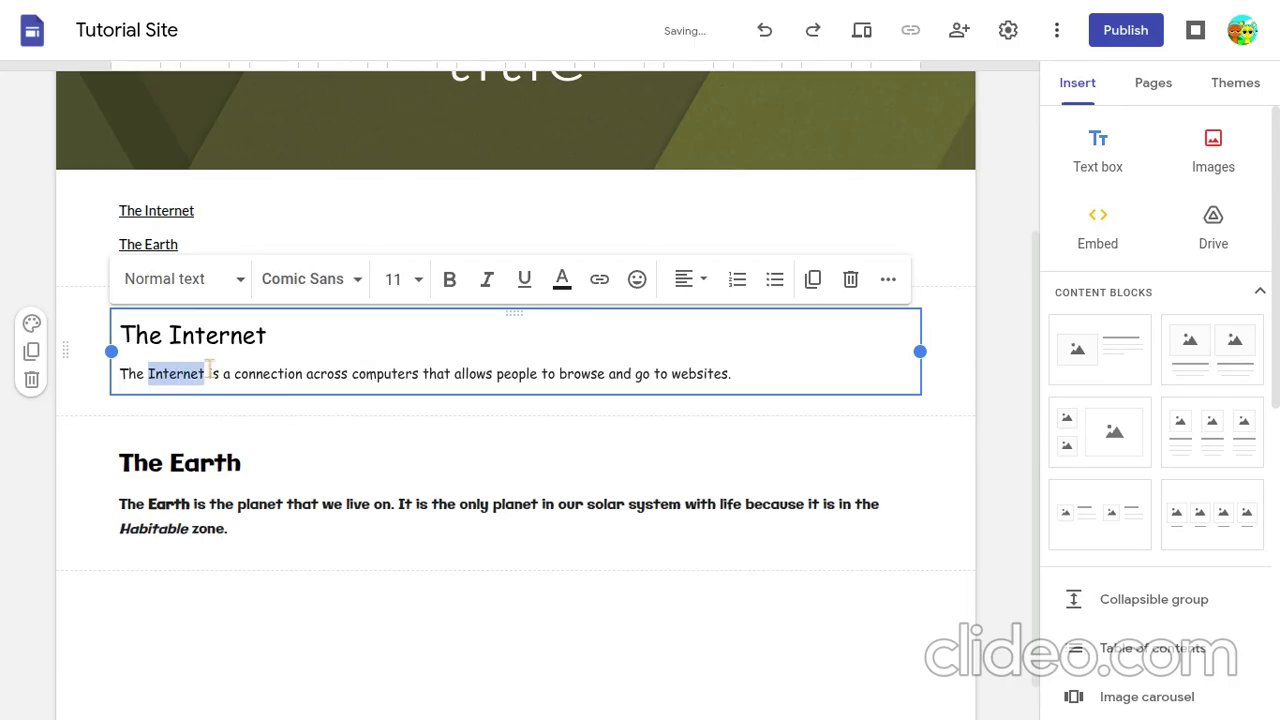
click(463, 289)
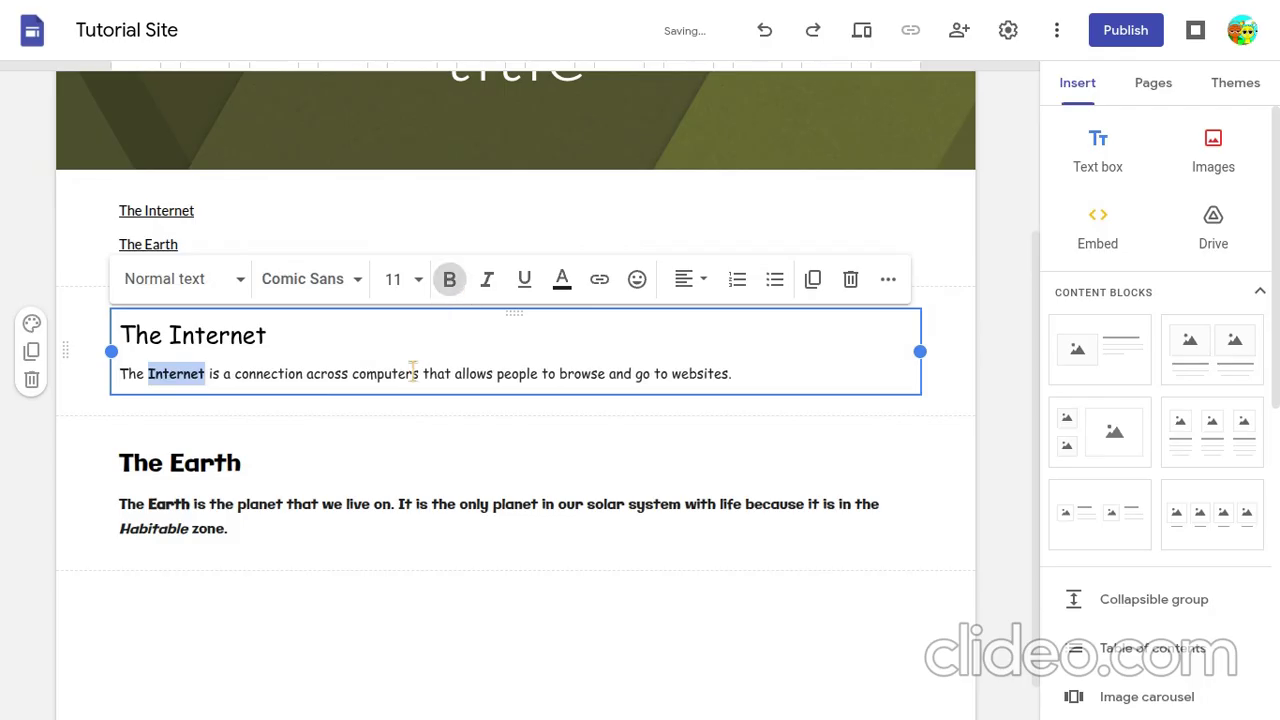
- Underline "a connection across computers that allows people to browse and go to websites." in the Internet paragraph and deselect it
click(224, 378)
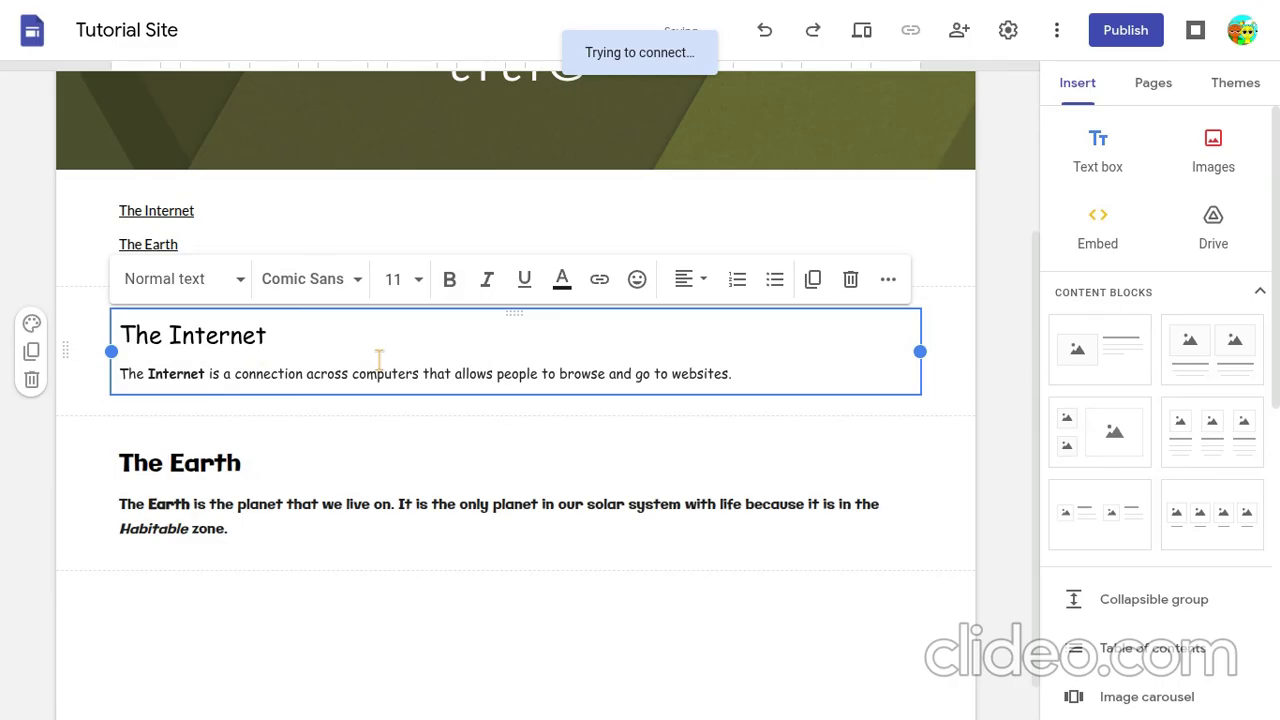
shift+click(746, 372)
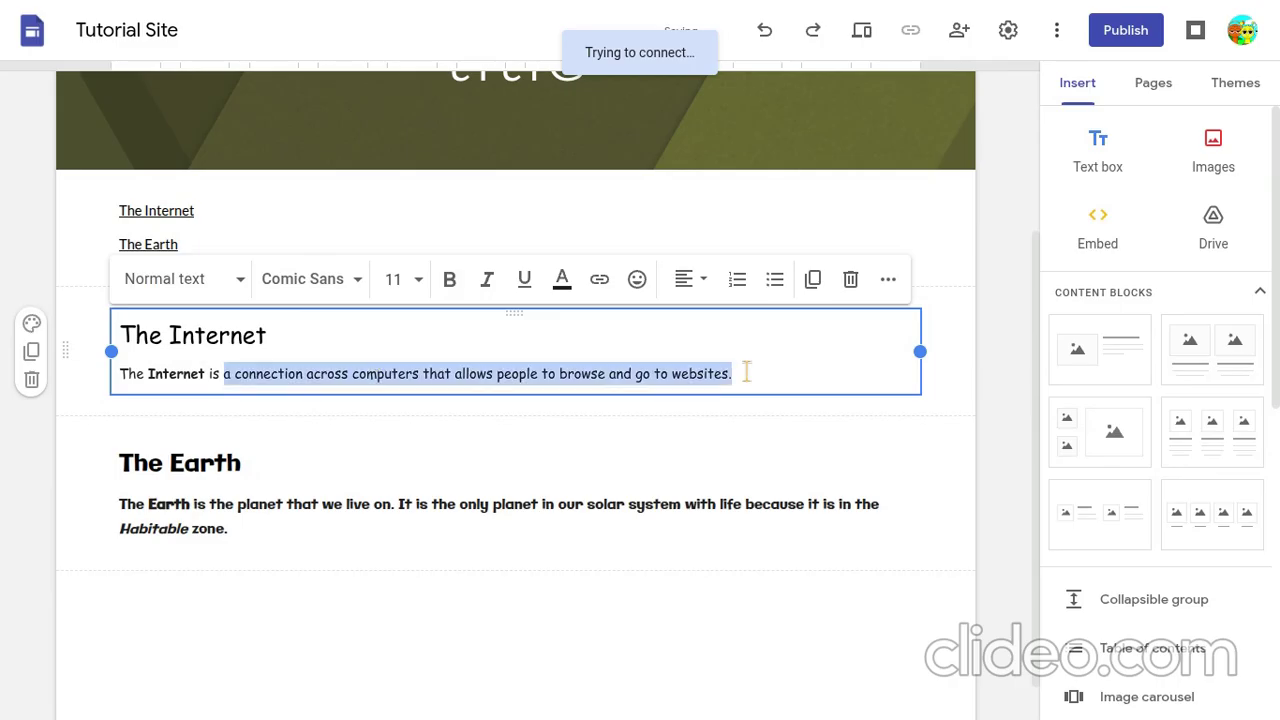
click(523, 280)
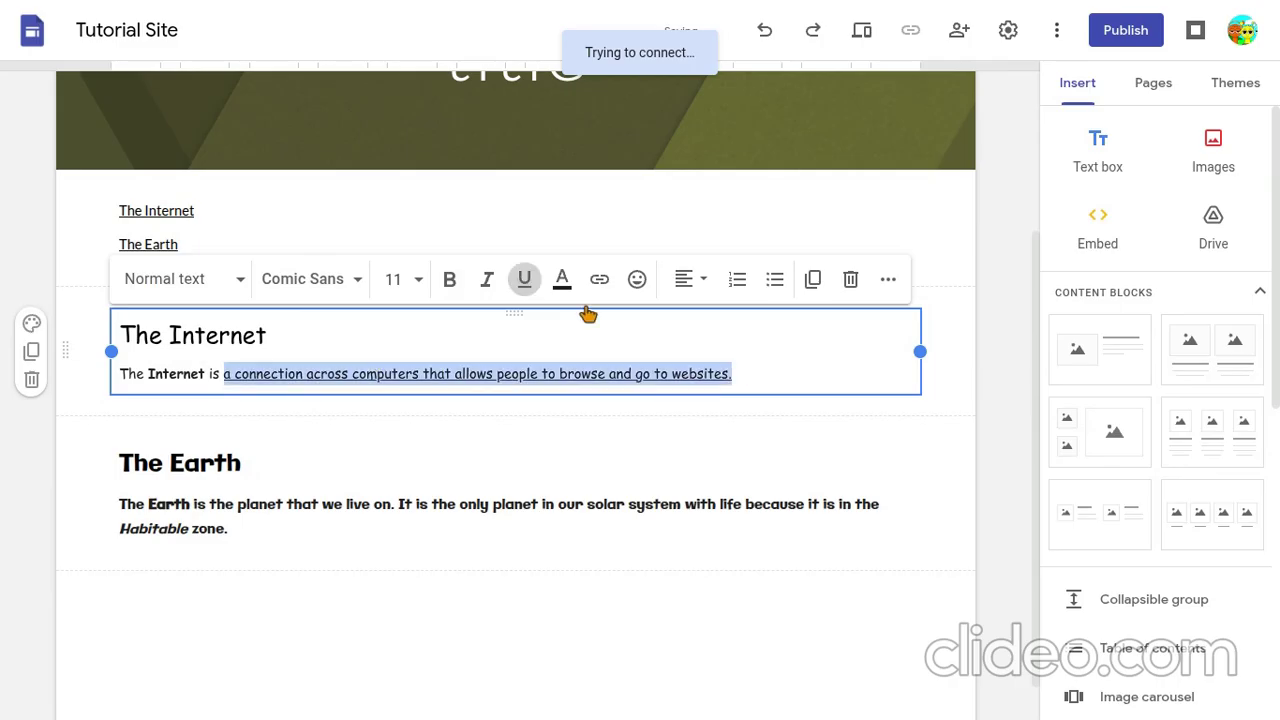
click(628, 342)
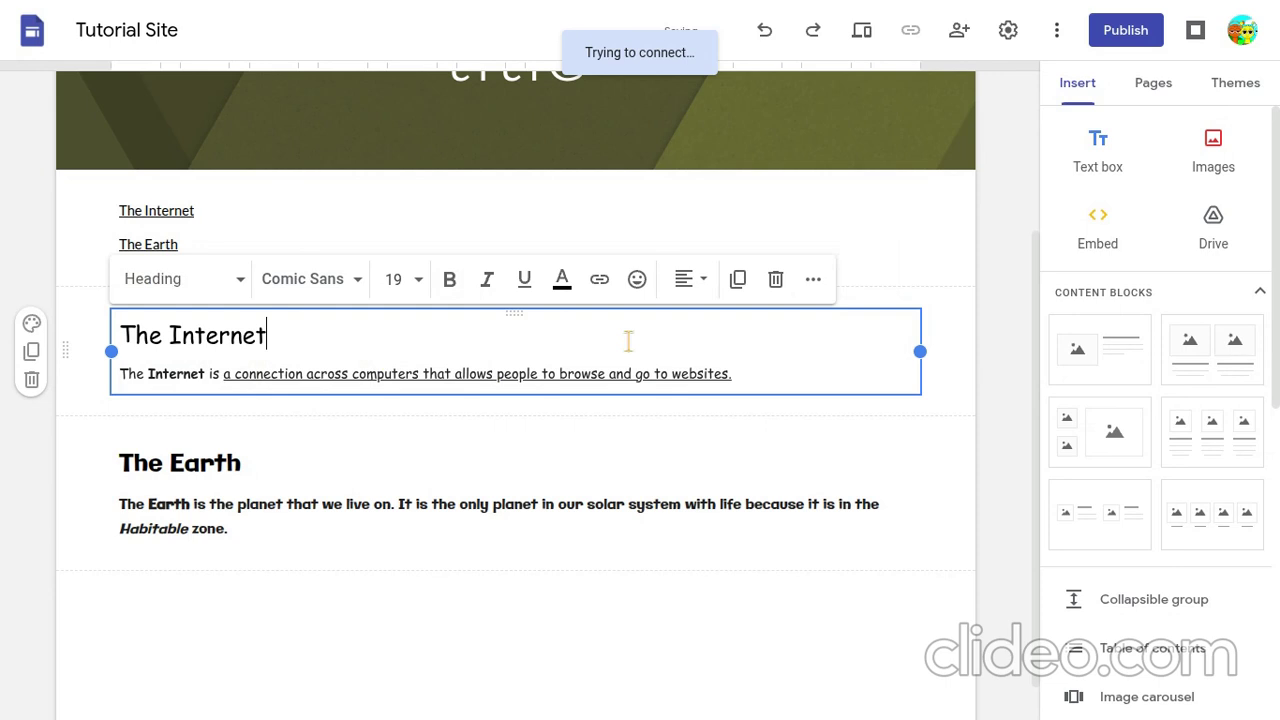
- Italicize the word "browse" in the Internet paragraph
drag(559, 373, 607, 368)
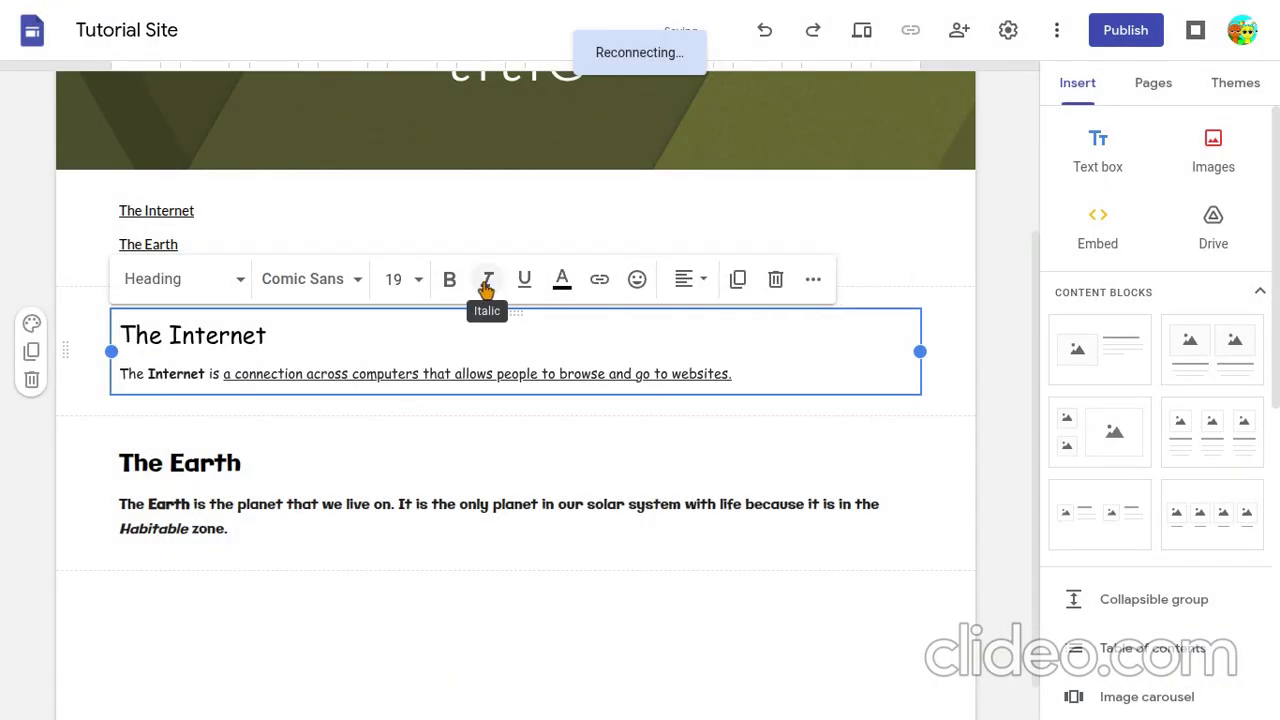
click(487, 284)
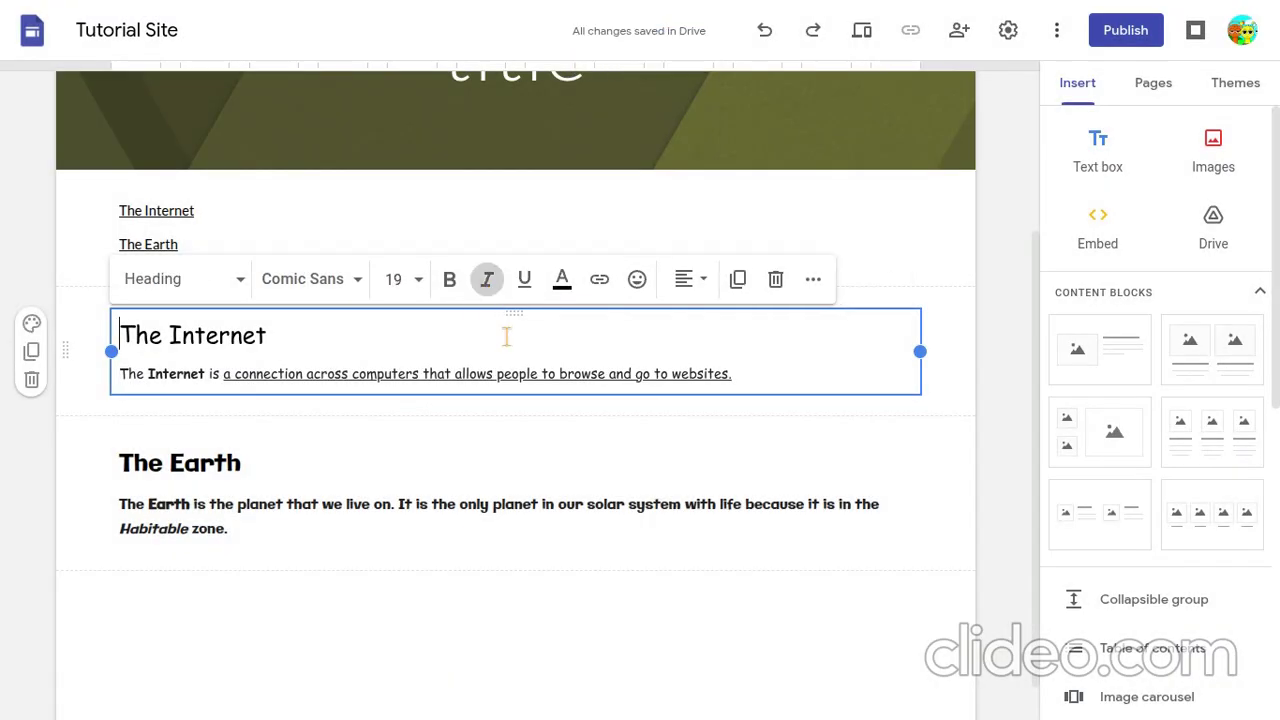
click(560, 373)
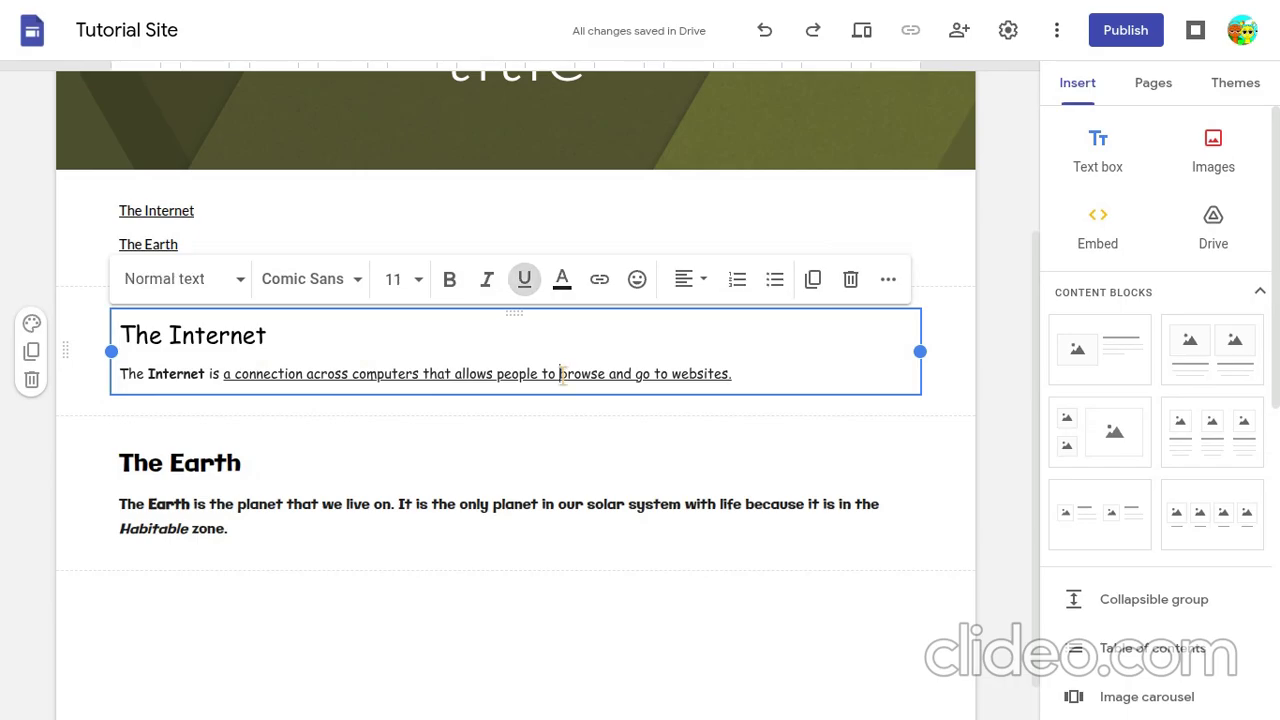
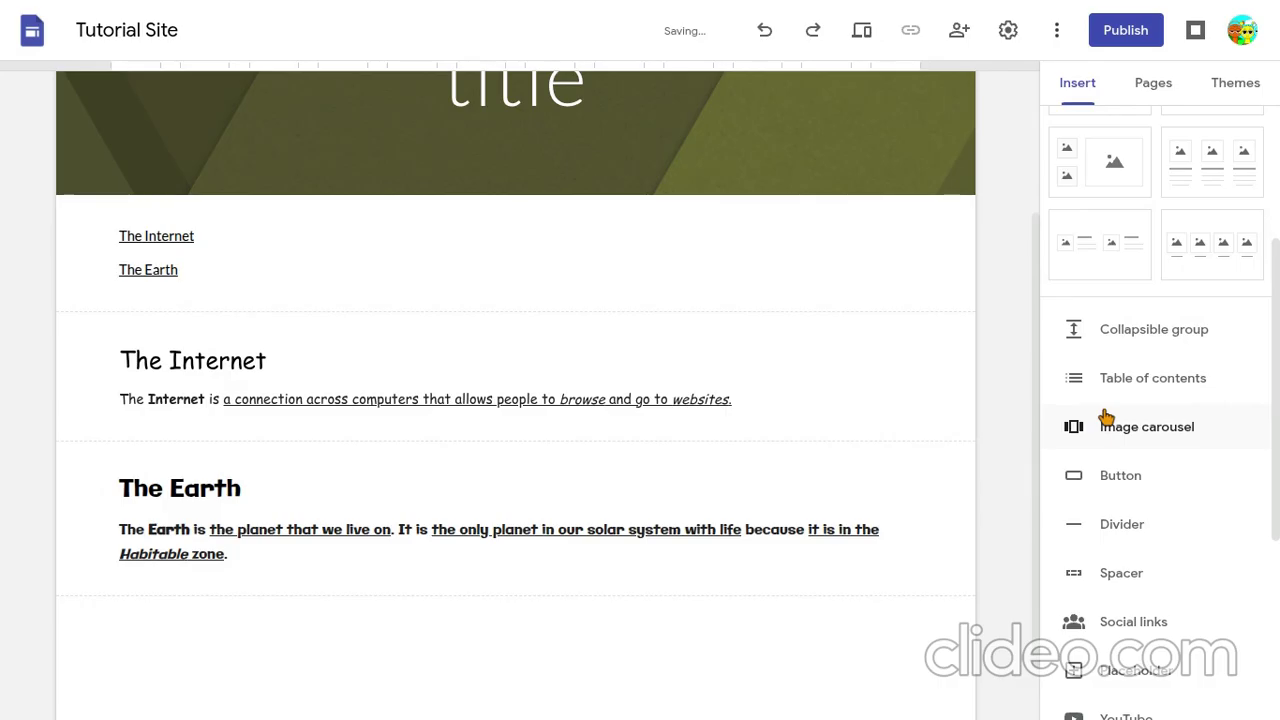
- Insert the Google Sites logo image below the Earth section and shrink it to about a quarter of the content width
click(1106, 422)
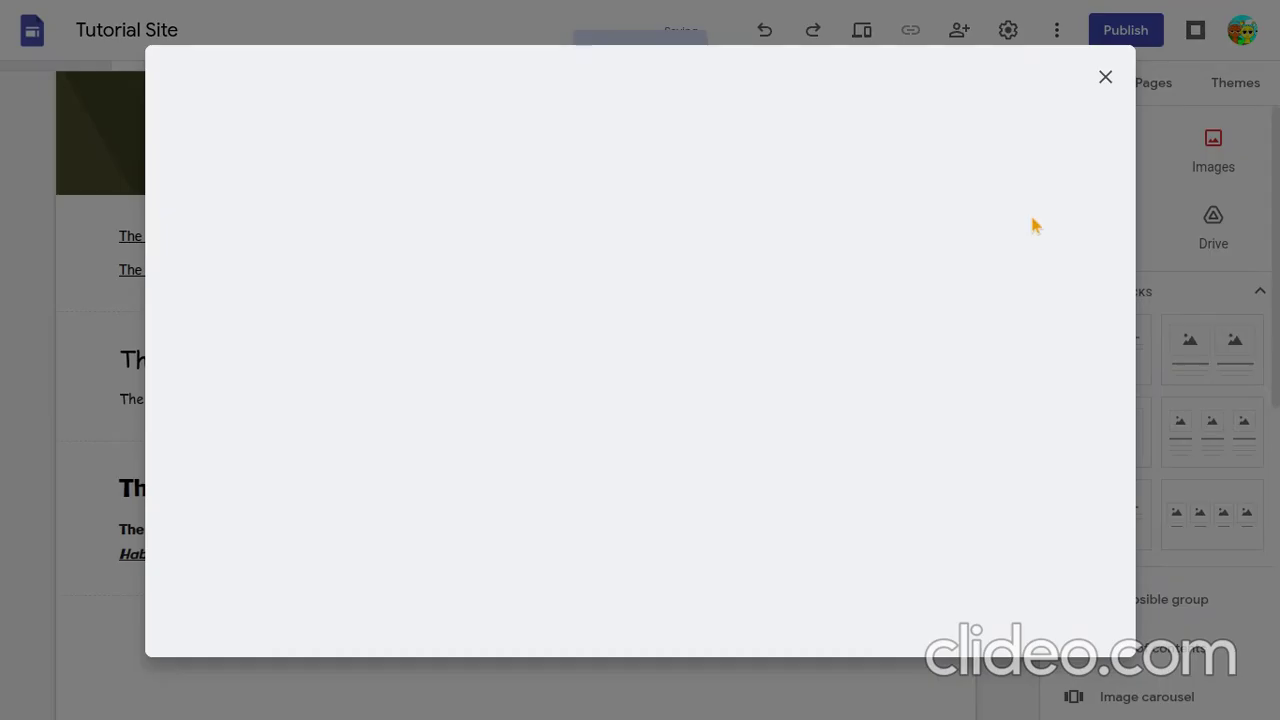
mouse_move(1102, 712)
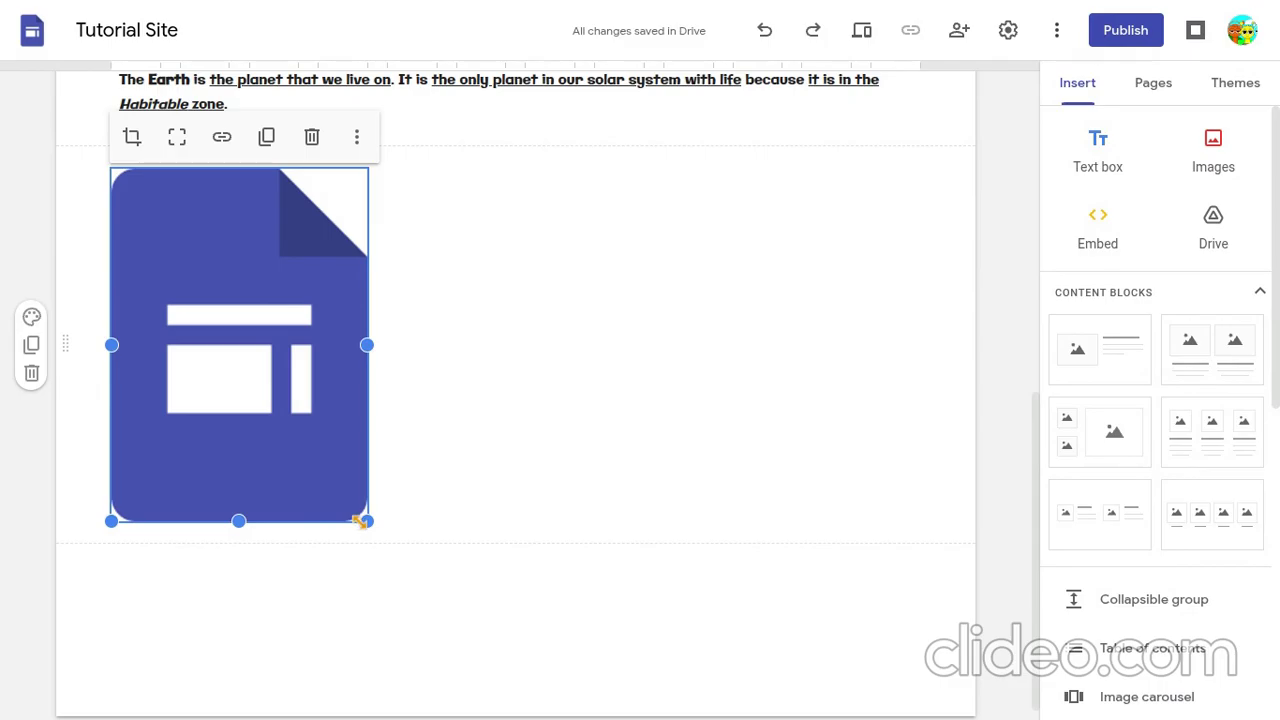
drag(364, 529, 208, 545)
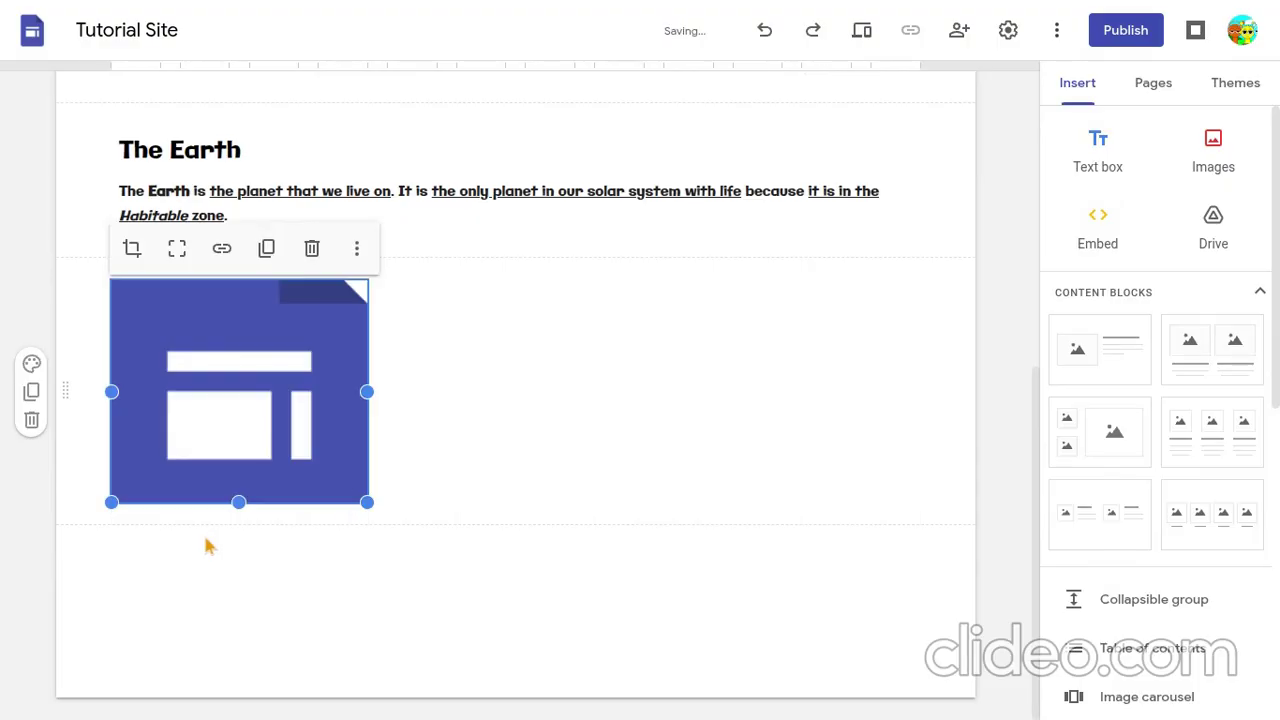
drag(367, 502, 270, 515)
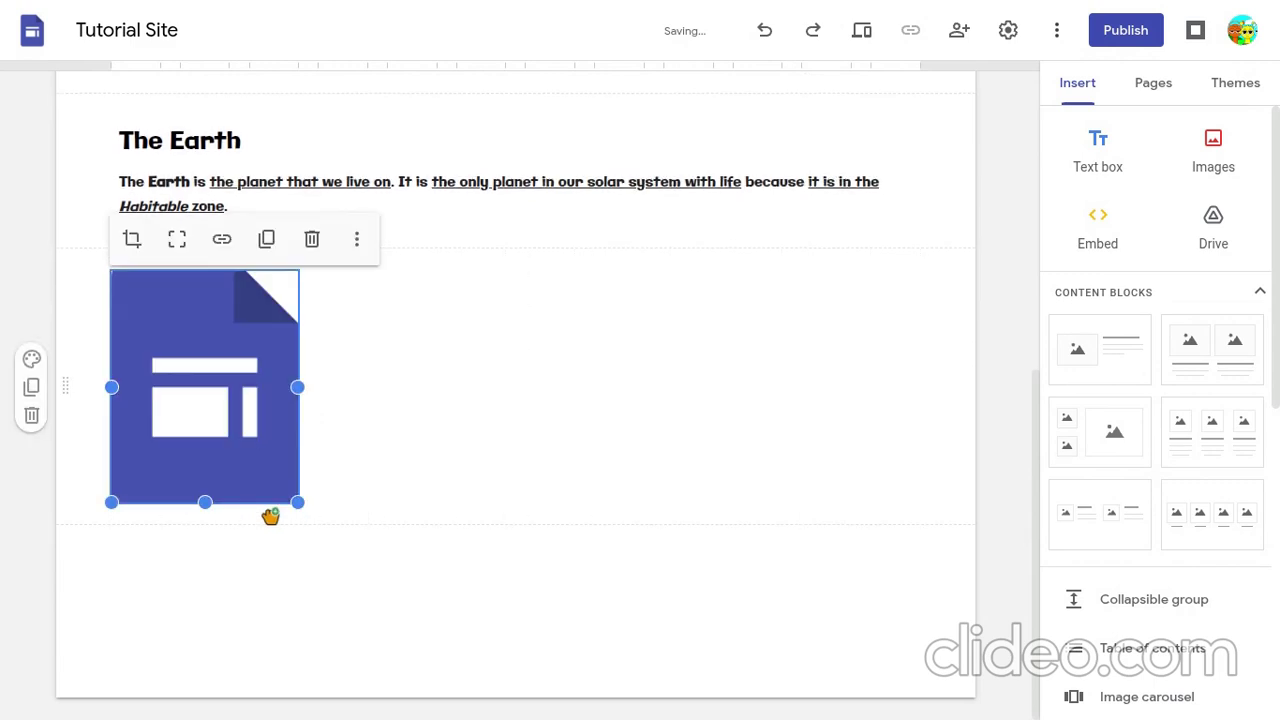
click(460, 290)
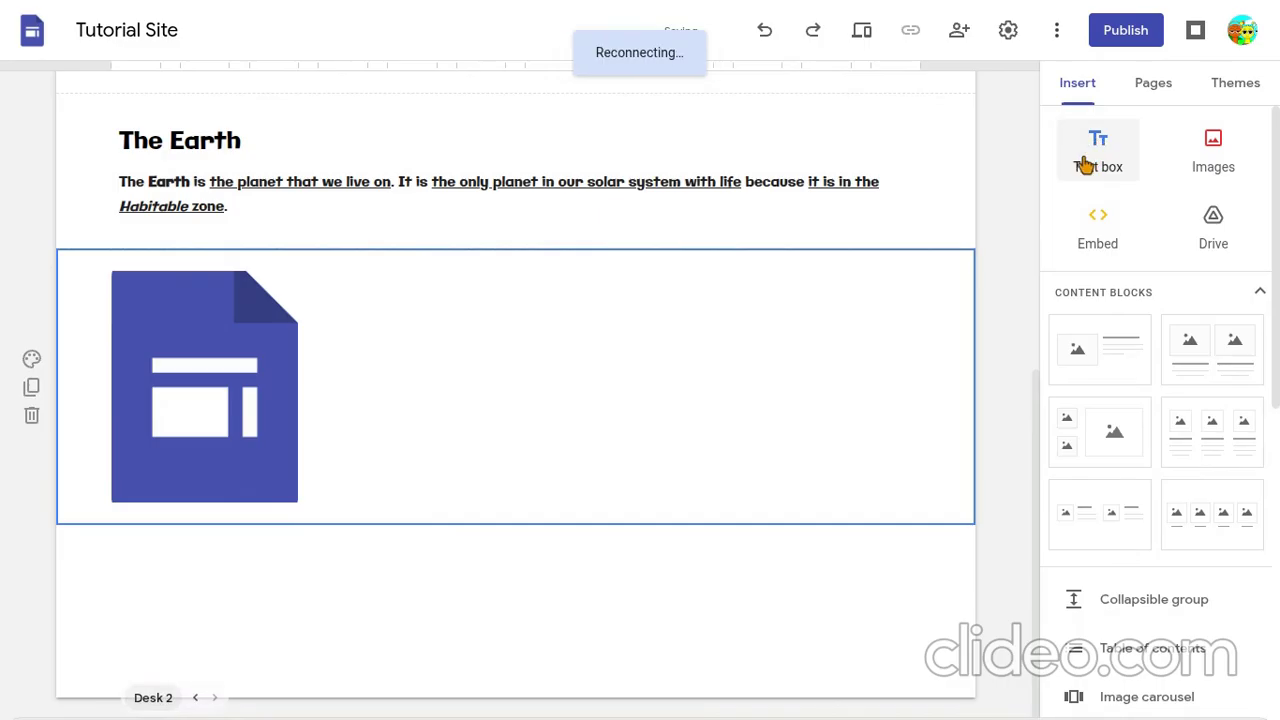
- Add a new text box and place it beside the Google Sites logo, aligned with the image's upper edge
click(1087, 165)
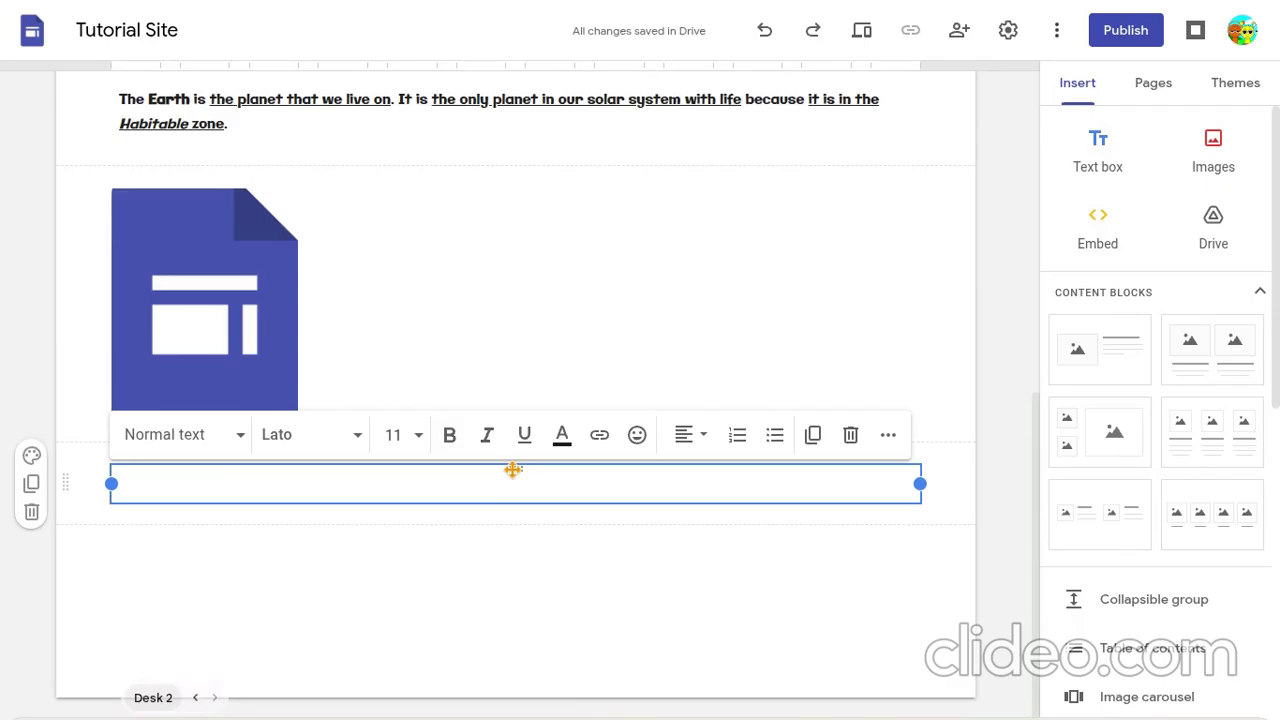
drag(512, 469, 651, 240)
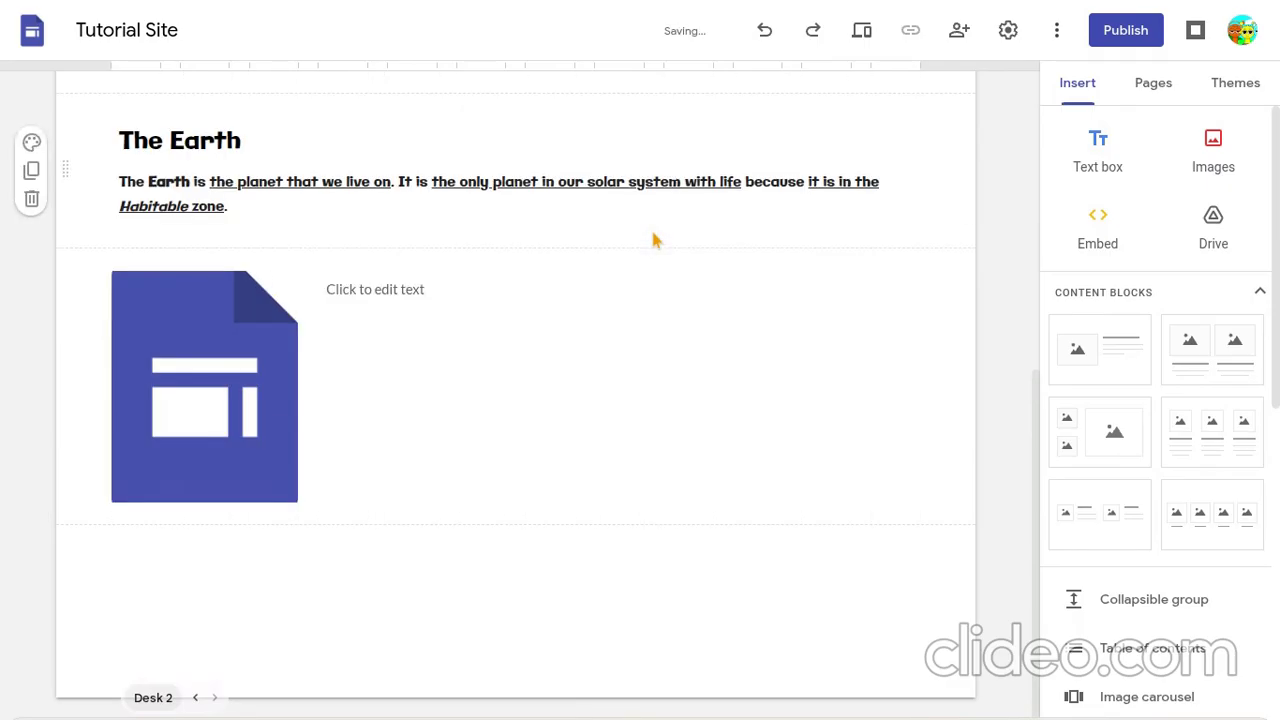
- Enter "This is the Google Sites logo." in the text box beside the logo and deselect it
click(450, 352)
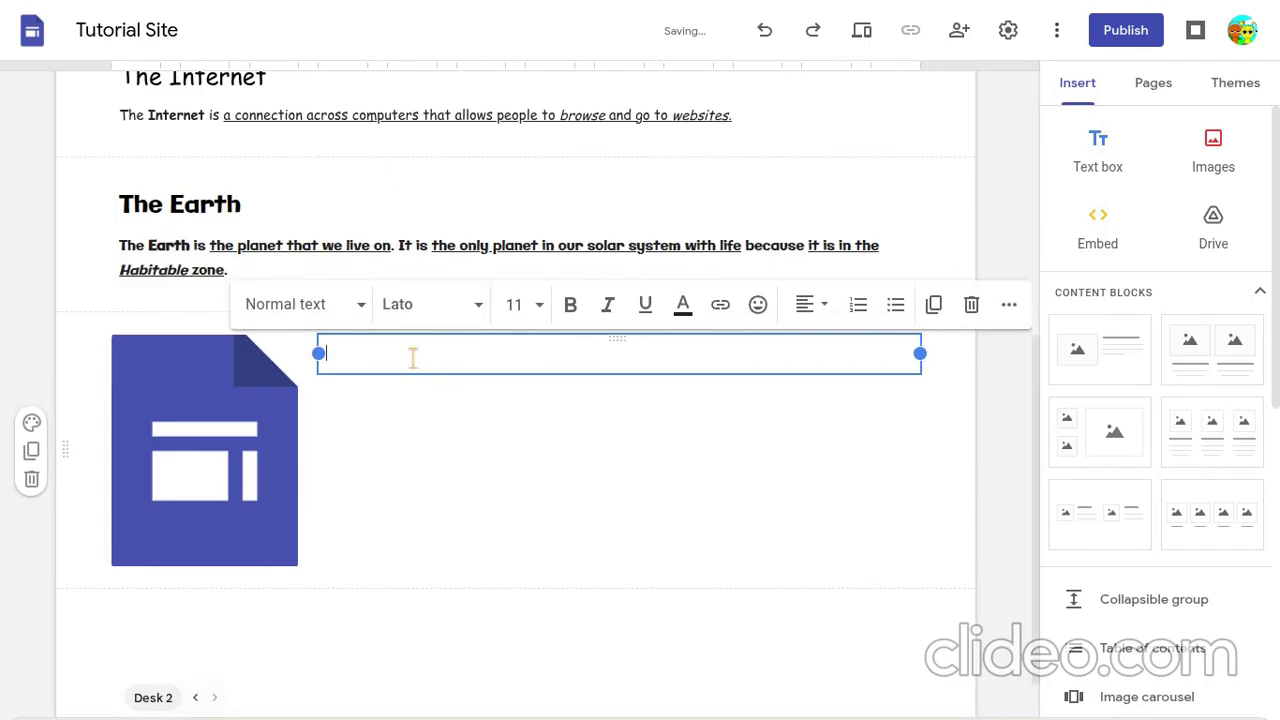
text(This is the Google Sites)
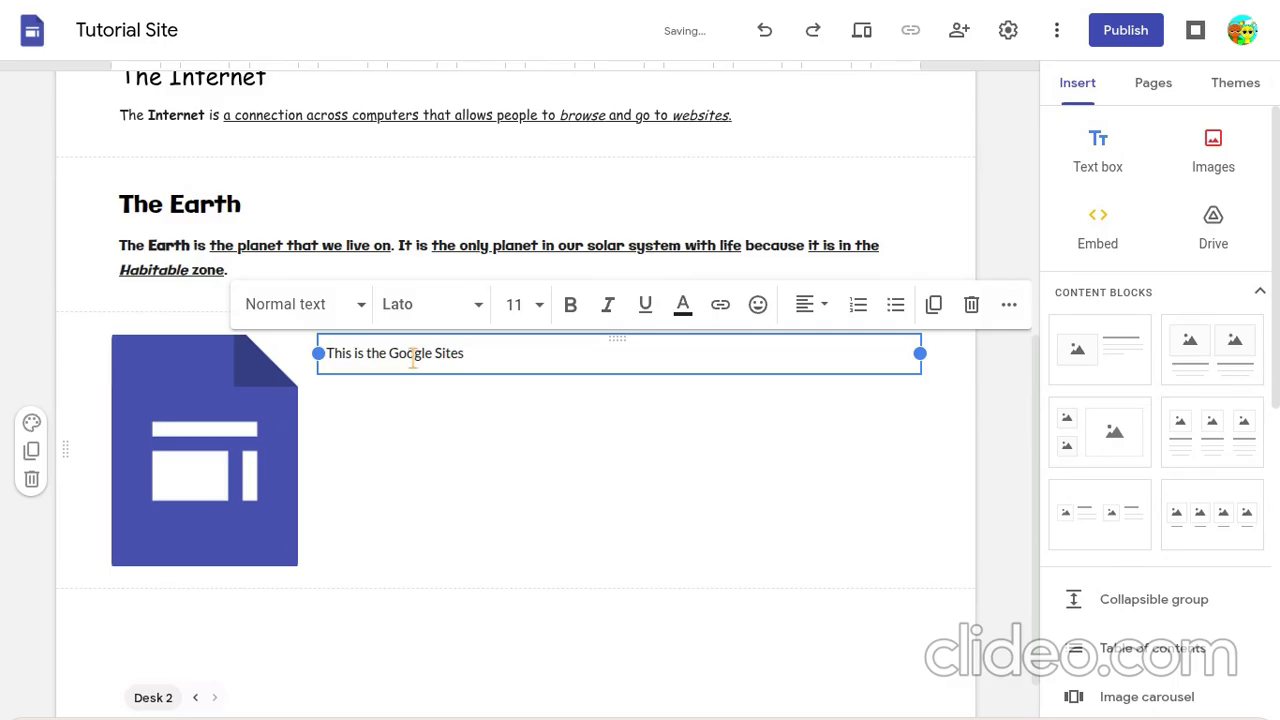
text(logo.)
click(104, 328)
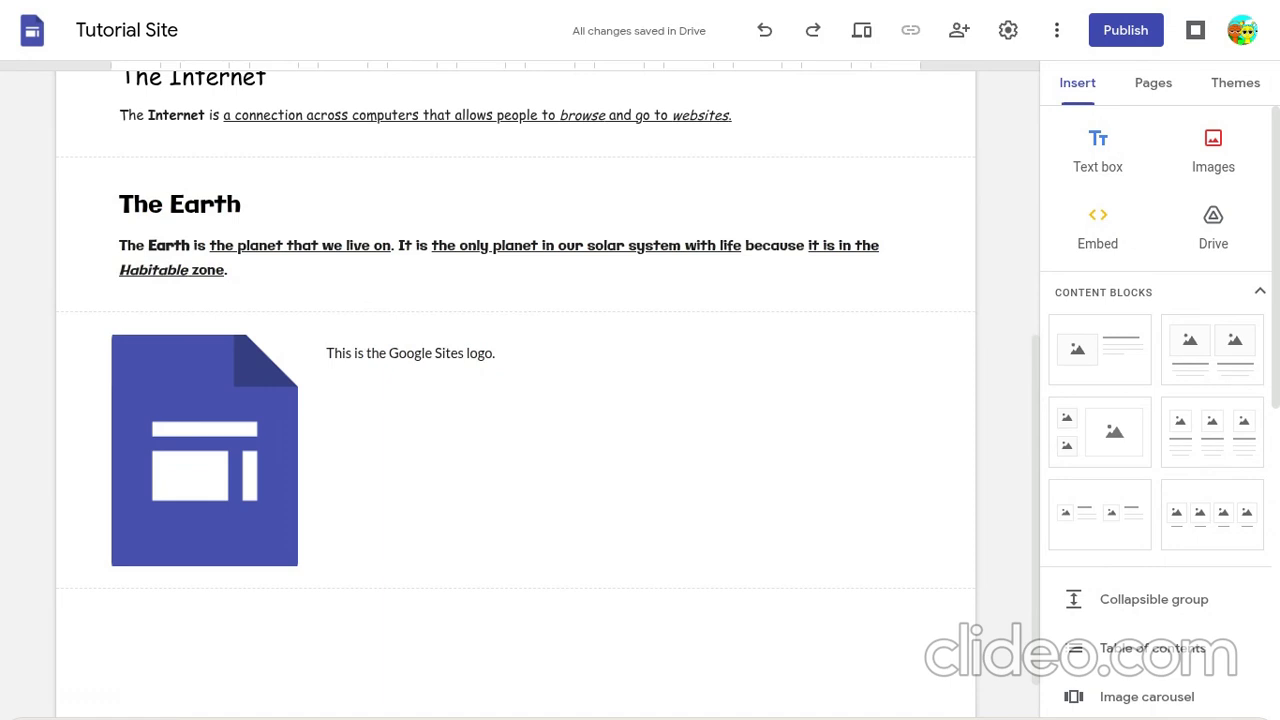
mouse_move(998, 708)
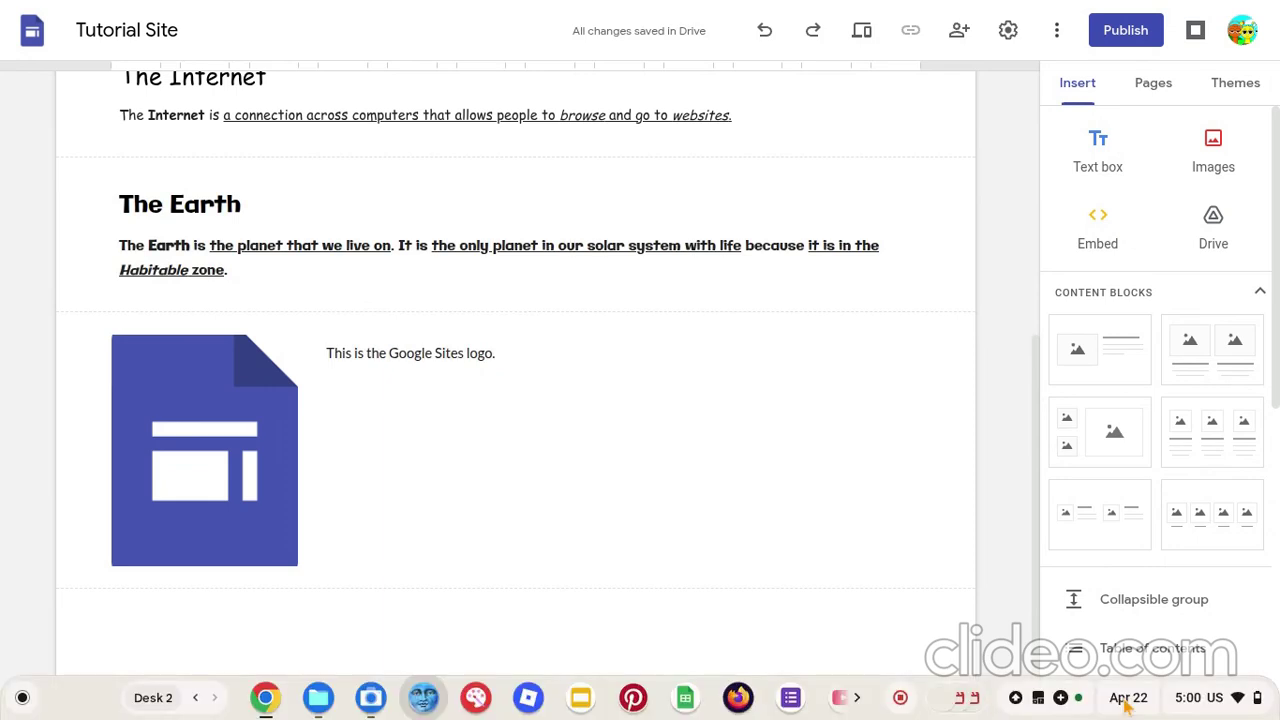